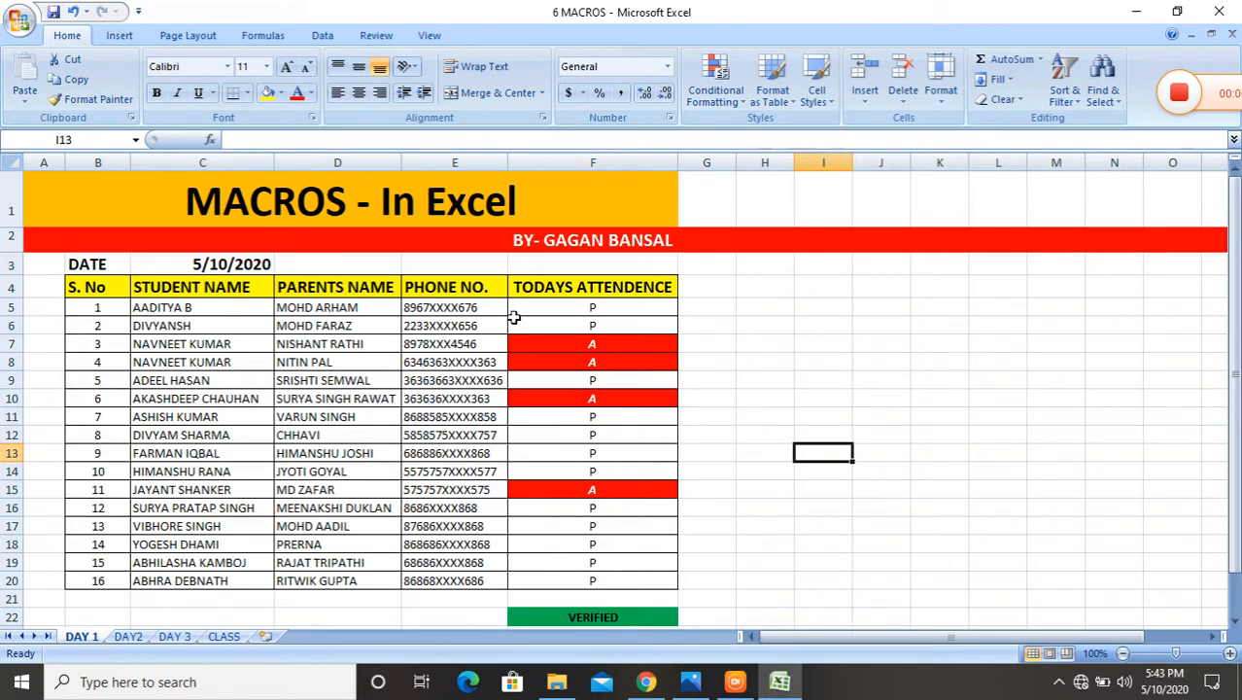
# Mark the student with serial number 9 absent by entering A in cell F13 of the DAY 1 sheet
pyautogui.click(575, 454)
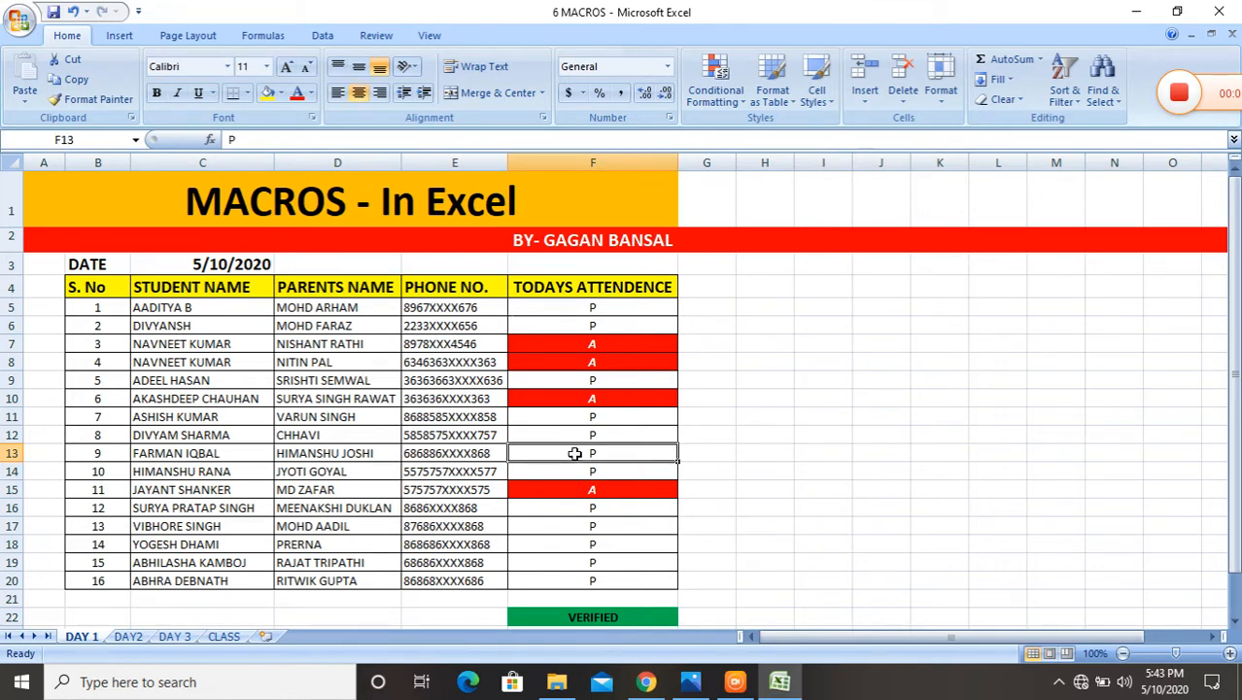
pyautogui.write('A')
pyautogui.press('Return')
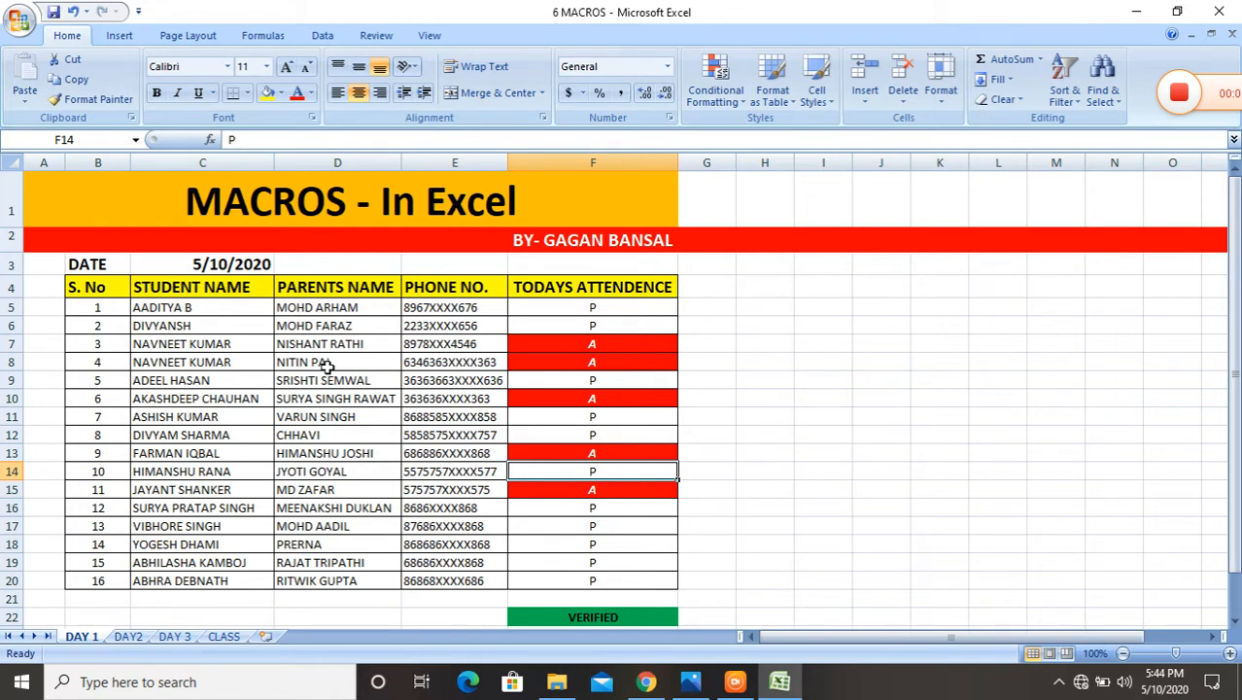
# Compare the attendance table's formatting on the DAY 1 sheet with the DAY2 sheet
pyautogui.click(128, 637)
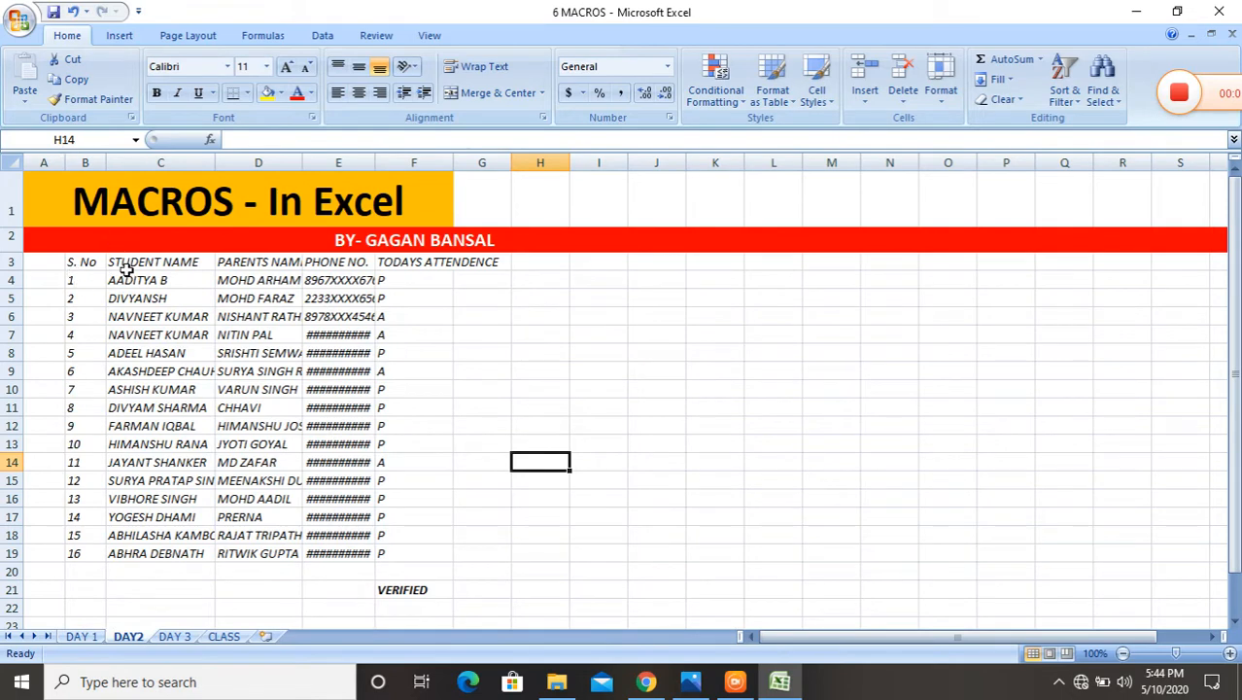
pyautogui.click(80, 637)
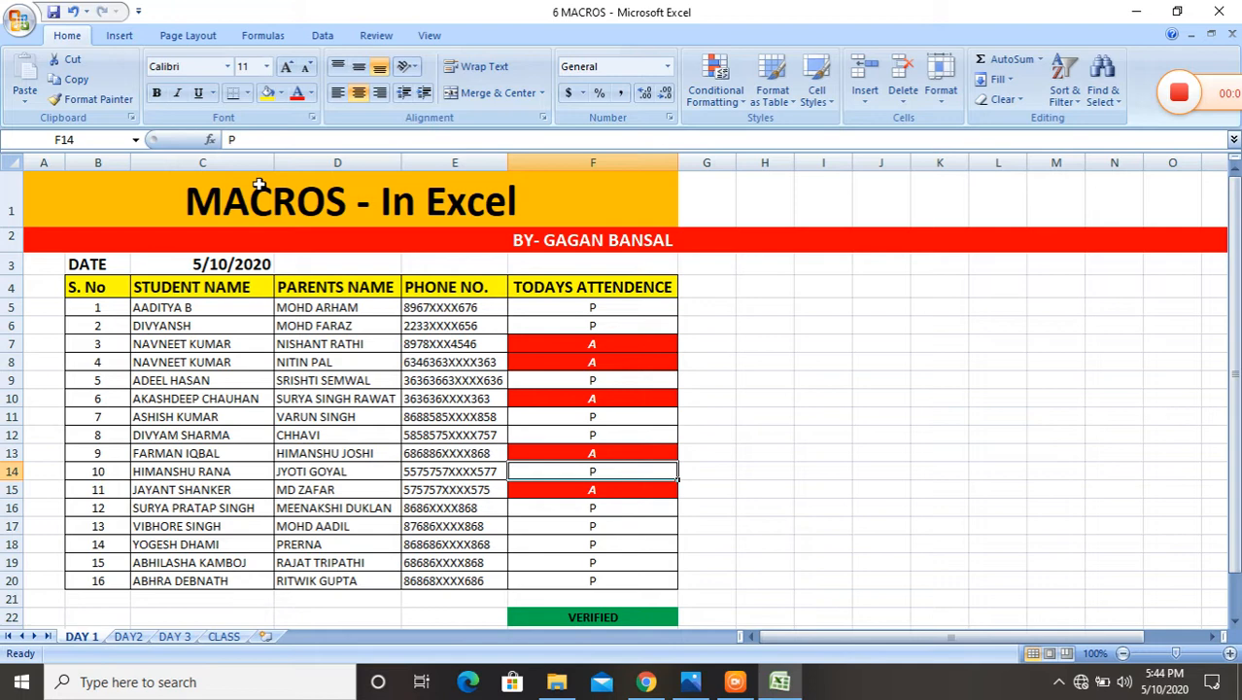
pyautogui.click(129, 638)
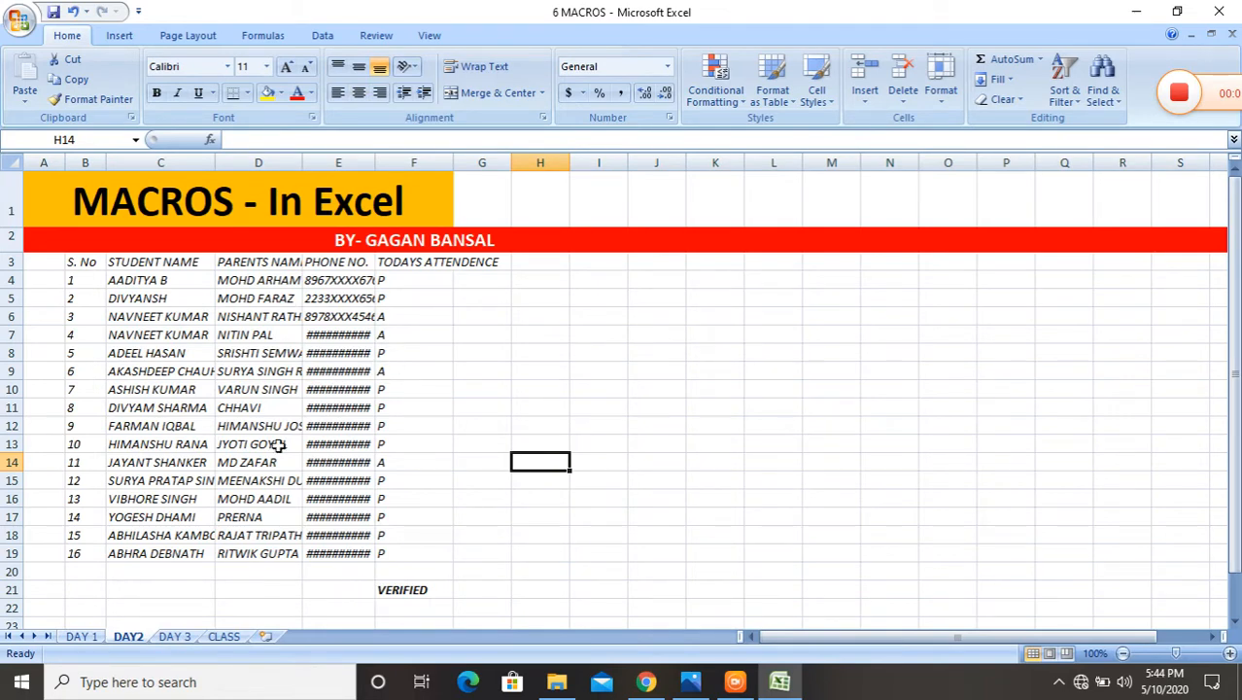
pyautogui.click(83, 638)
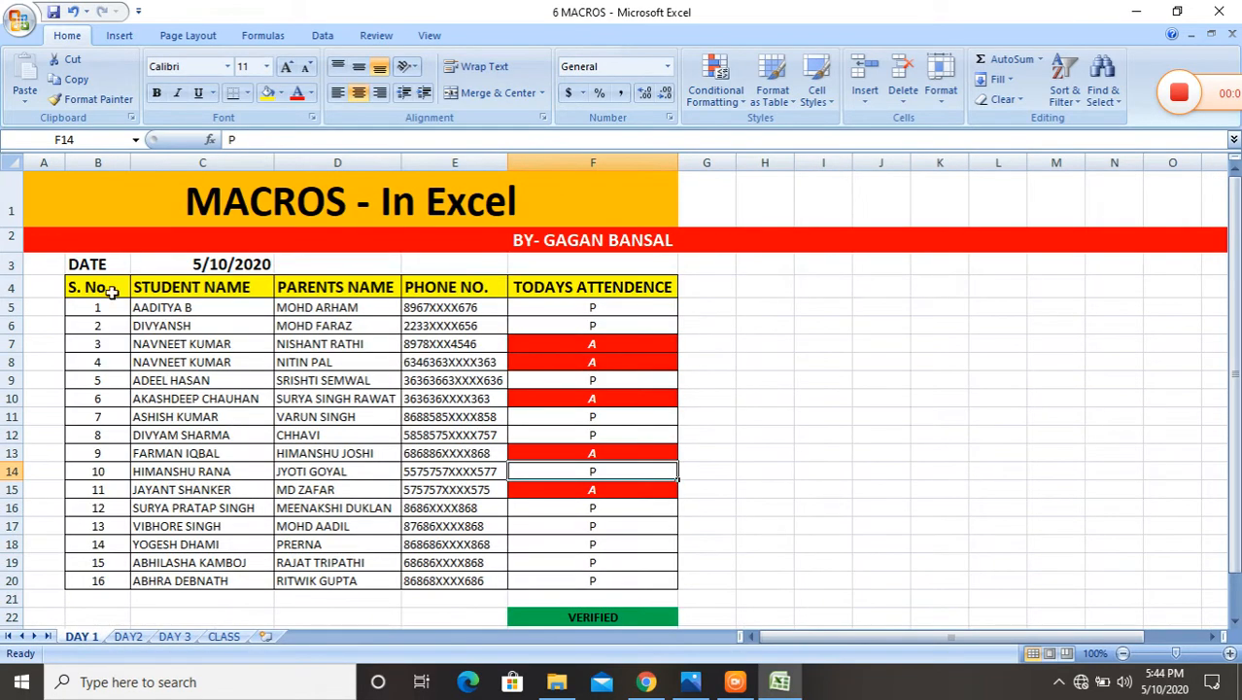
# On the DAY2 sheet, start recording a macro named DAILYFILE with shortcut Ctrl+Shift+Q, stored in the Personal Macro Workbook
pyautogui.click(138, 641)
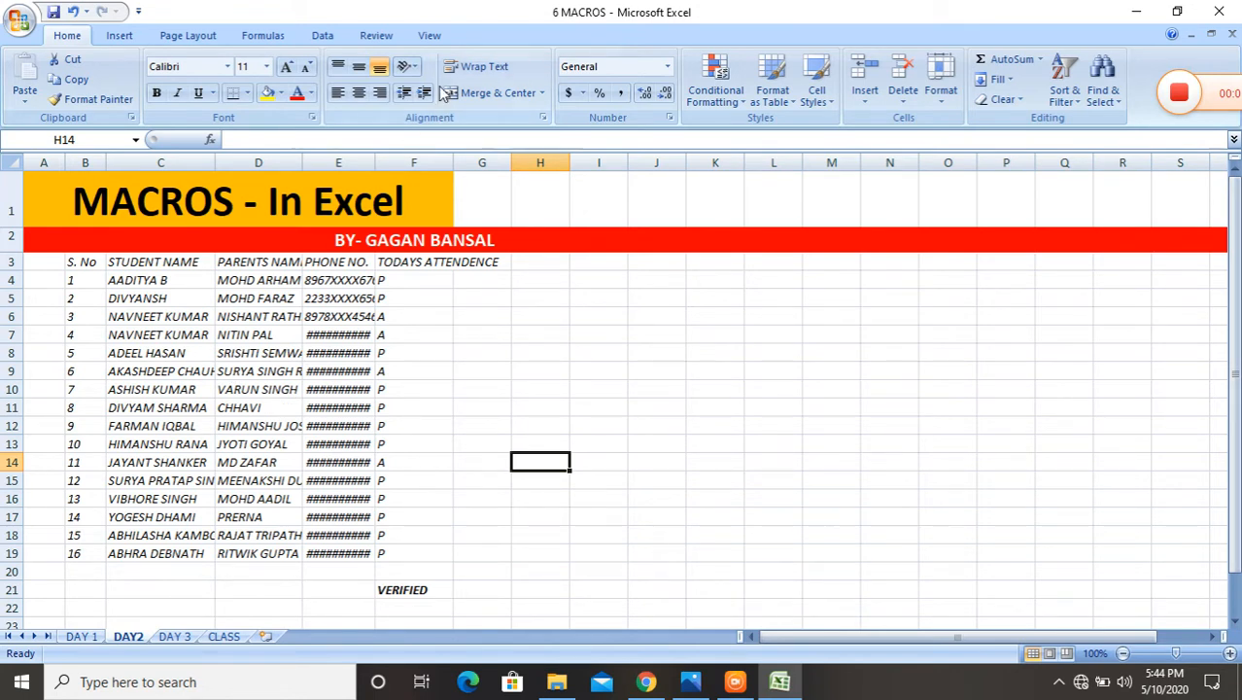
pyautogui.click(430, 36)
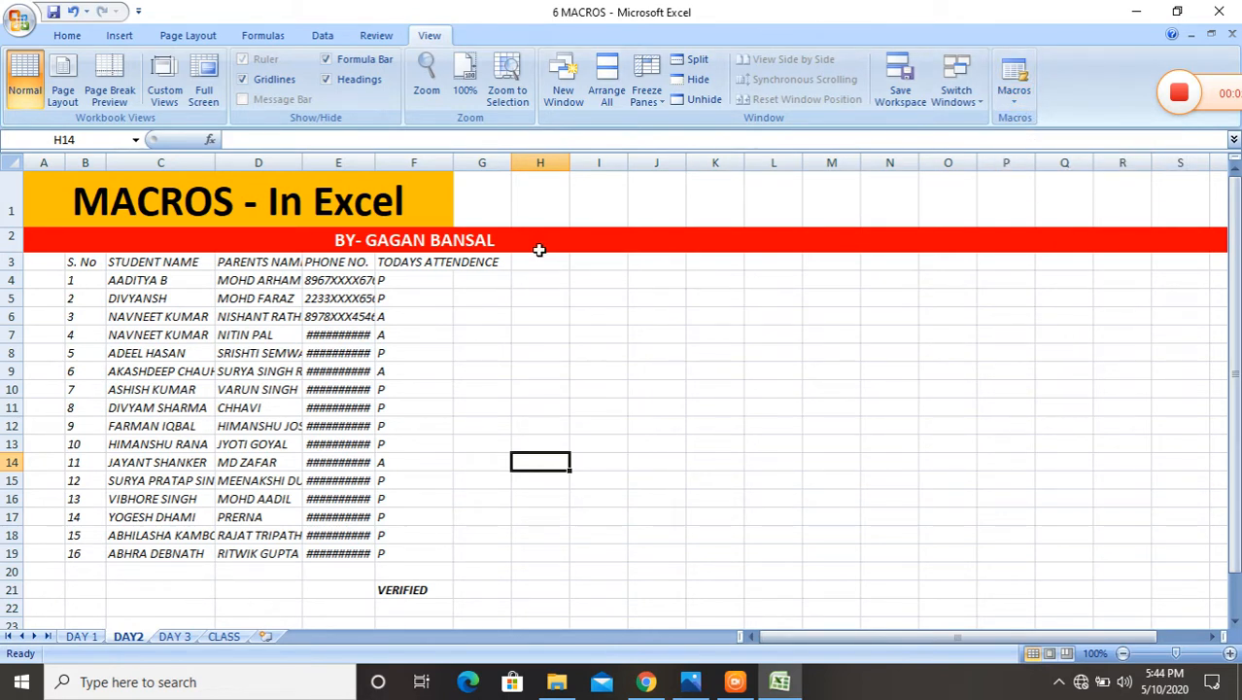
pyautogui.click(1017, 105)
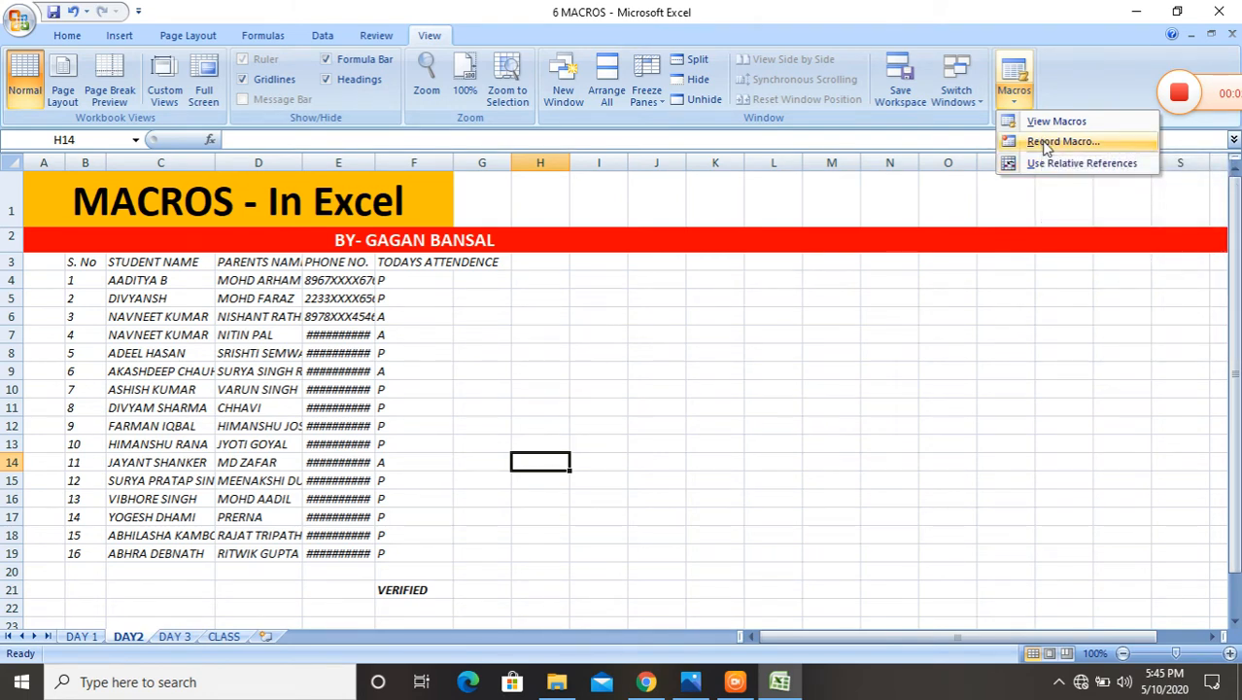
pyautogui.click(1046, 143)
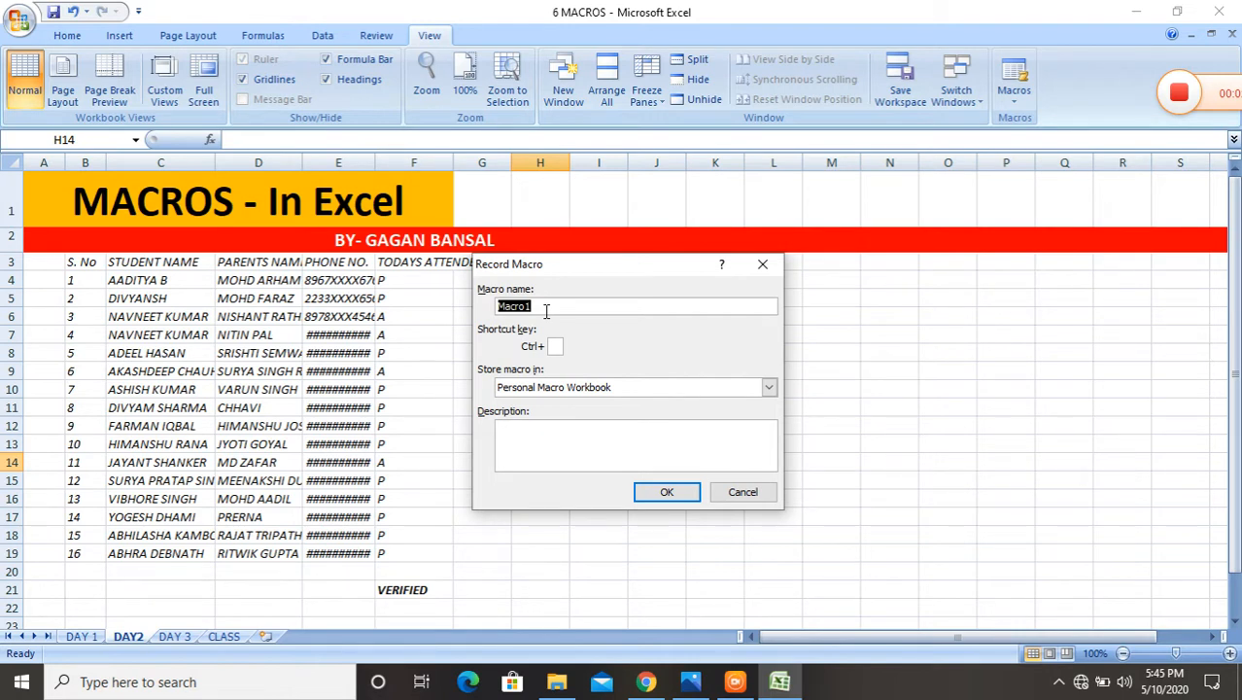
pyautogui.write('DAILYFILE')
pyautogui.click(558, 346)
pyautogui.write('Q')
pyautogui.write('Q')
pyautogui.click(769, 388)
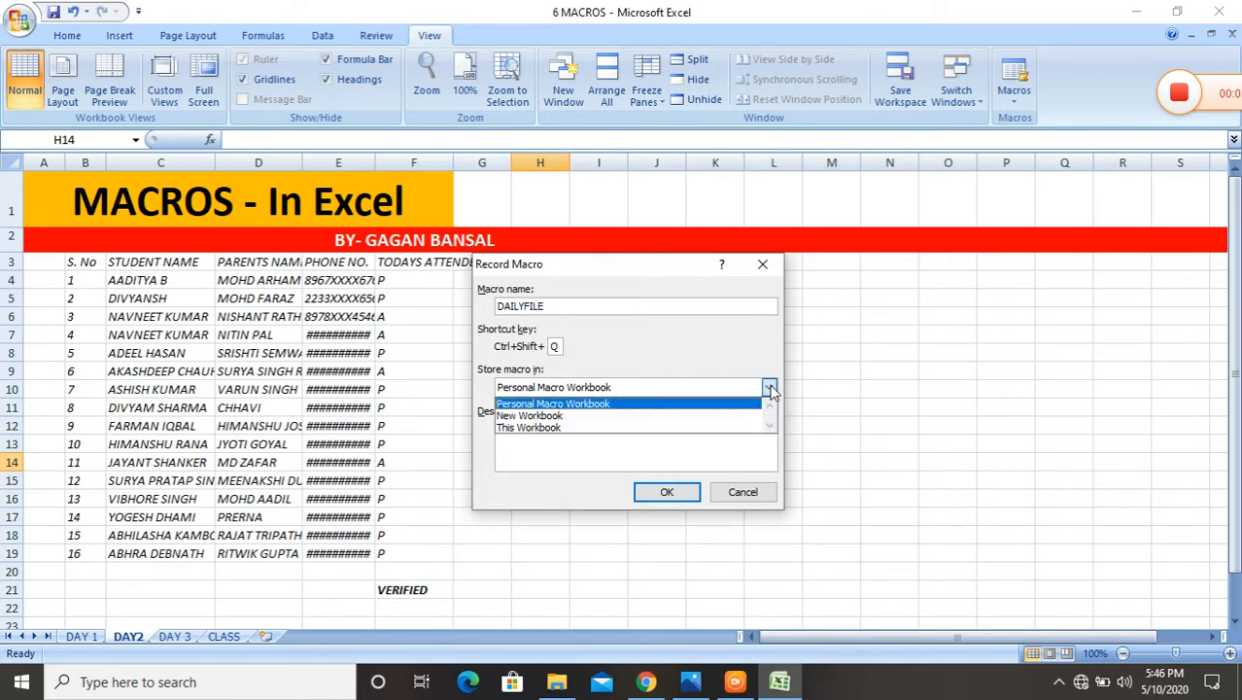
pyautogui.click(599, 405)
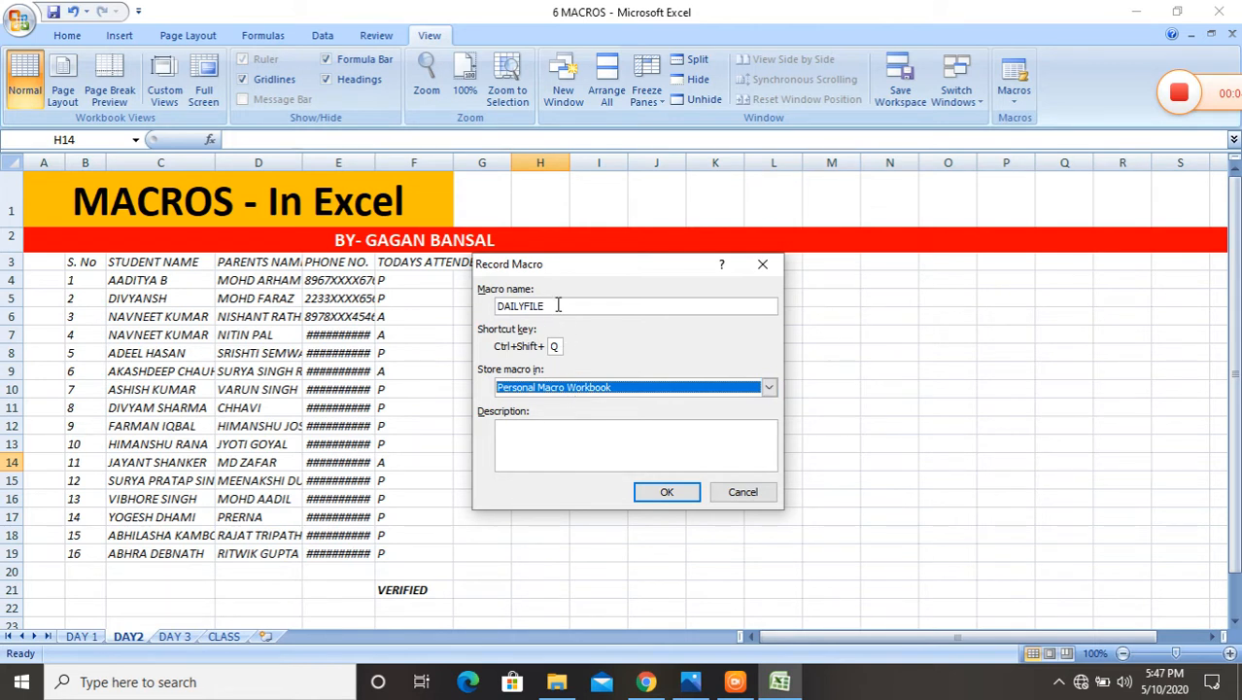
pyautogui.click(667, 493)
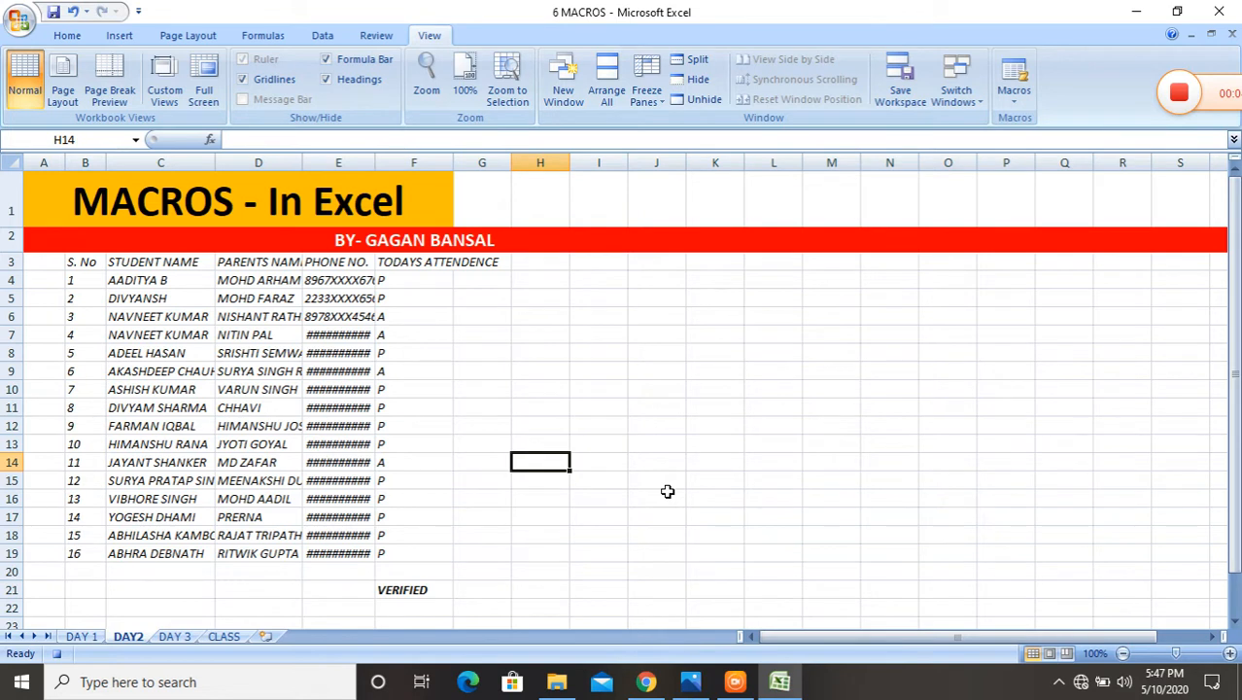
pyautogui.click(1013, 105)
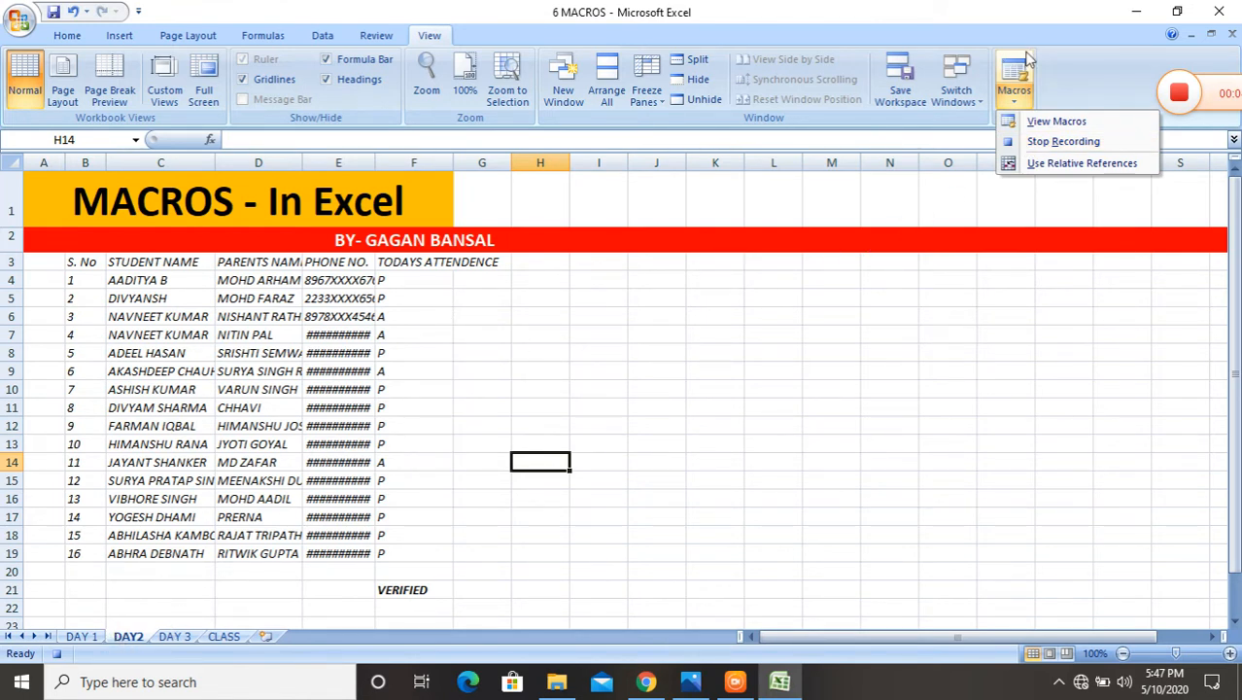
pyautogui.click(1016, 97)
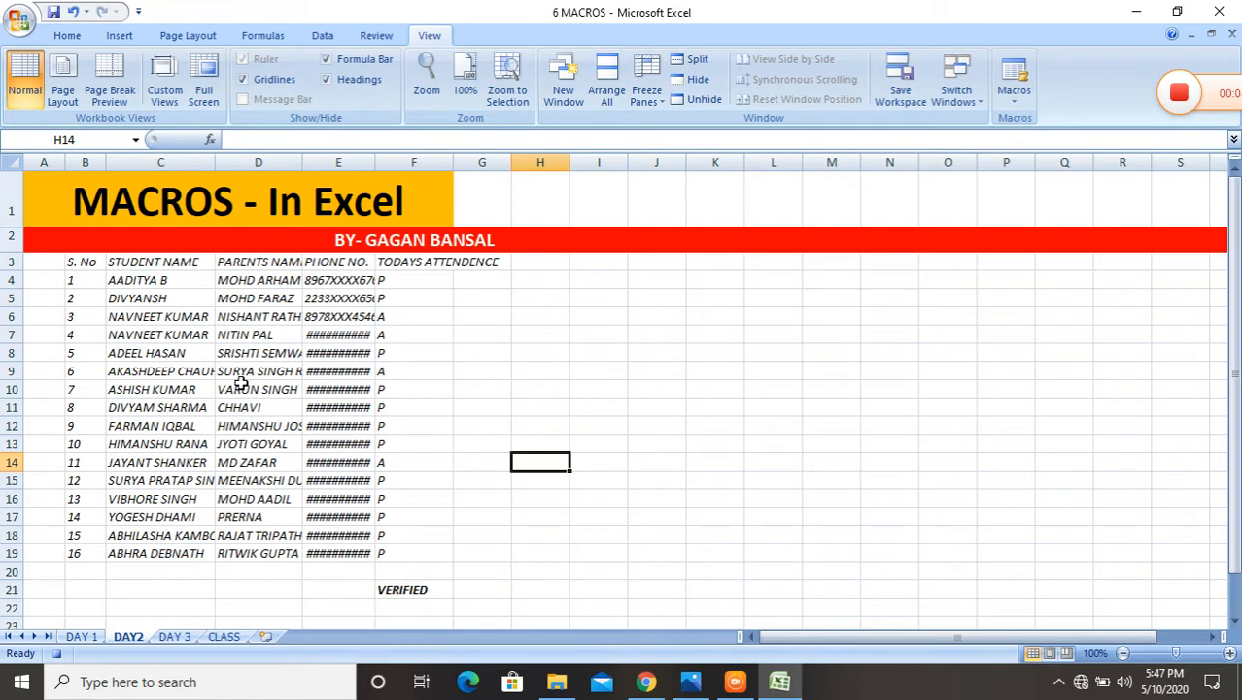
# Apply All Borders to the attendance table range B3:G19 on DAY2
pyautogui.click(88, 264)
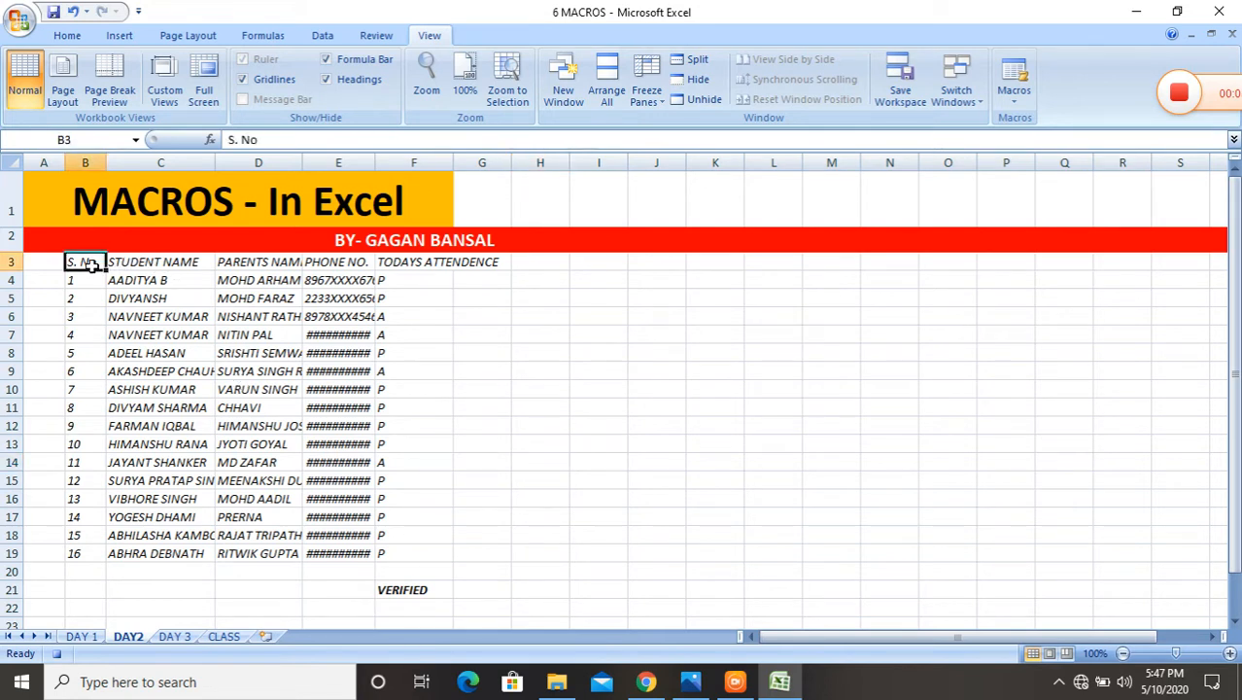
pyautogui.moveTo(89, 264); pyautogui.dragTo(463, 552)
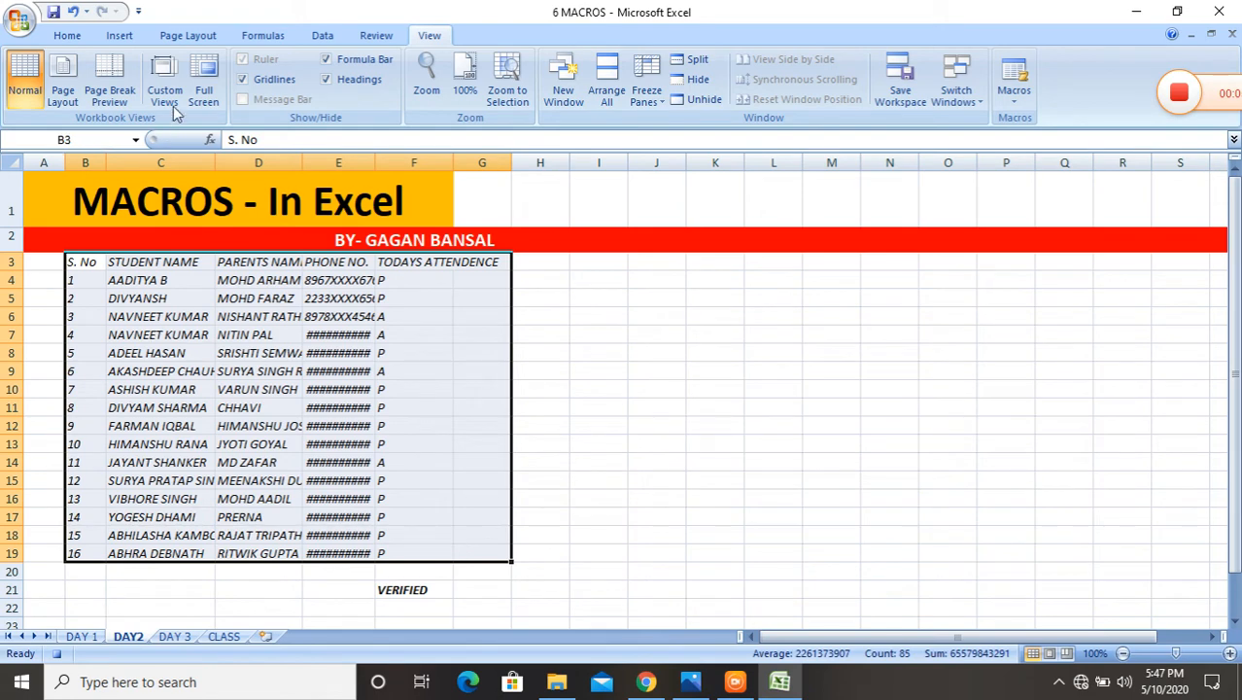
pyautogui.click(70, 37)
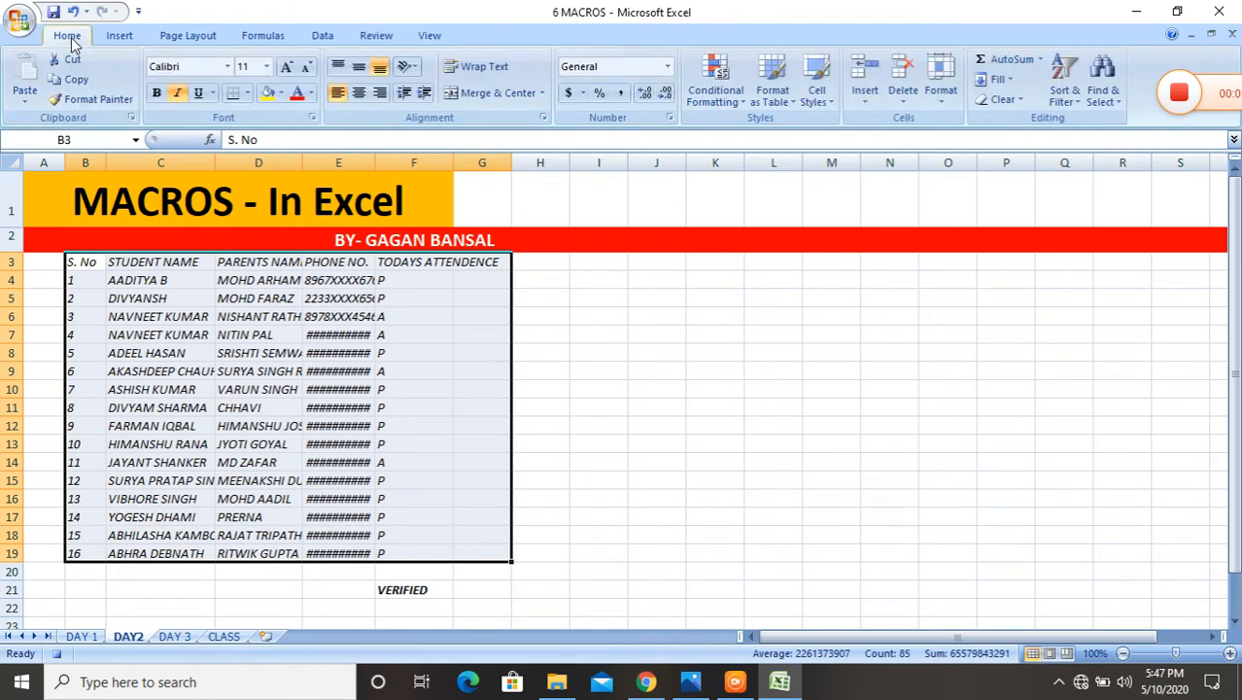
pyautogui.click(248, 94)
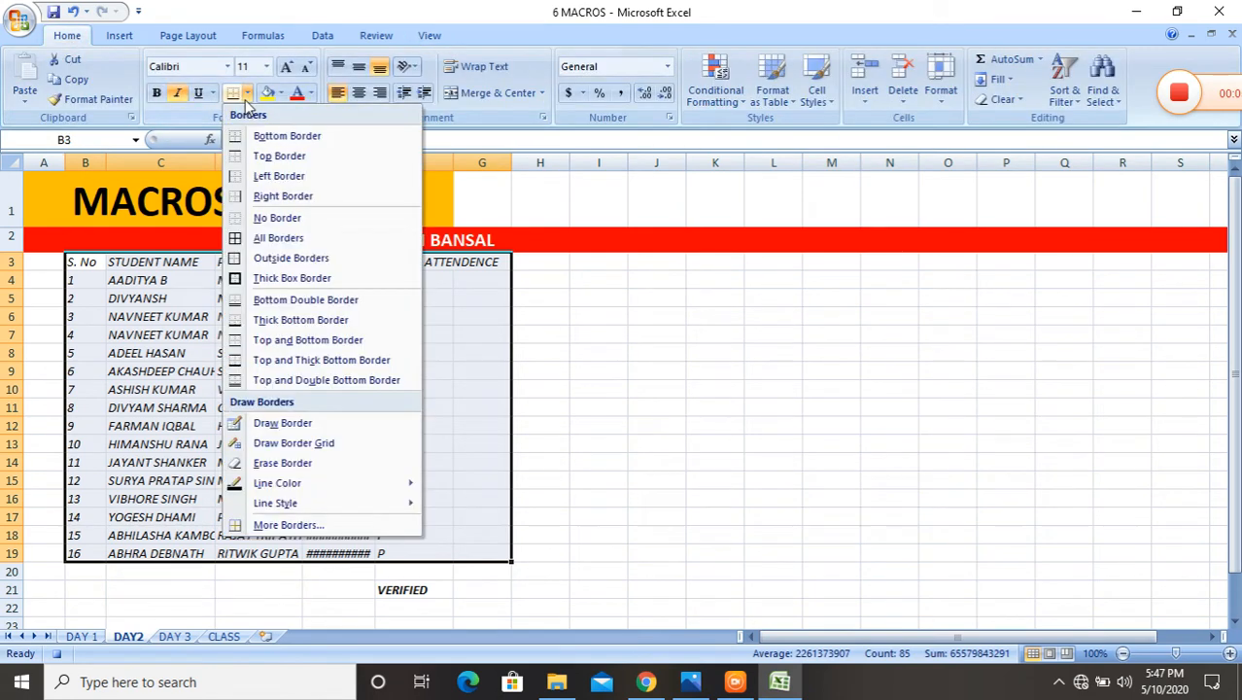
pyautogui.click(262, 238)
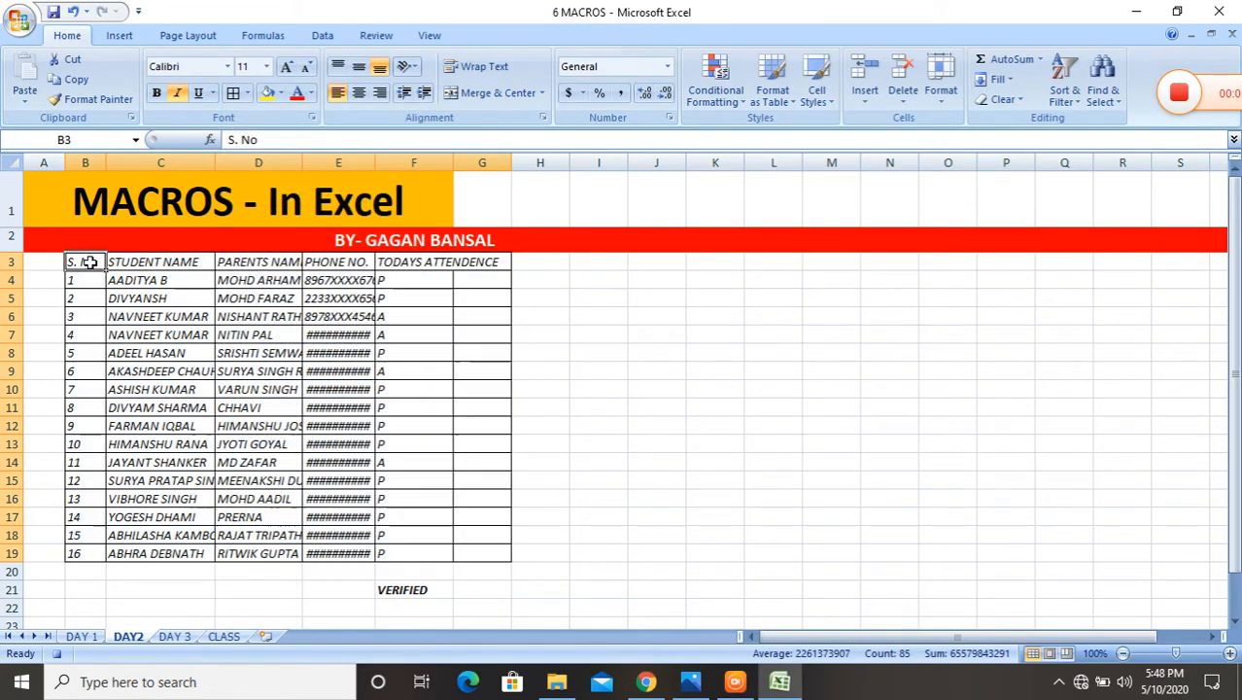
# Fill the header cells B3:G3 with yellow and autofit the widths of columns E and F
pyautogui.moveTo(89, 262); pyautogui.dragTo(455, 265)
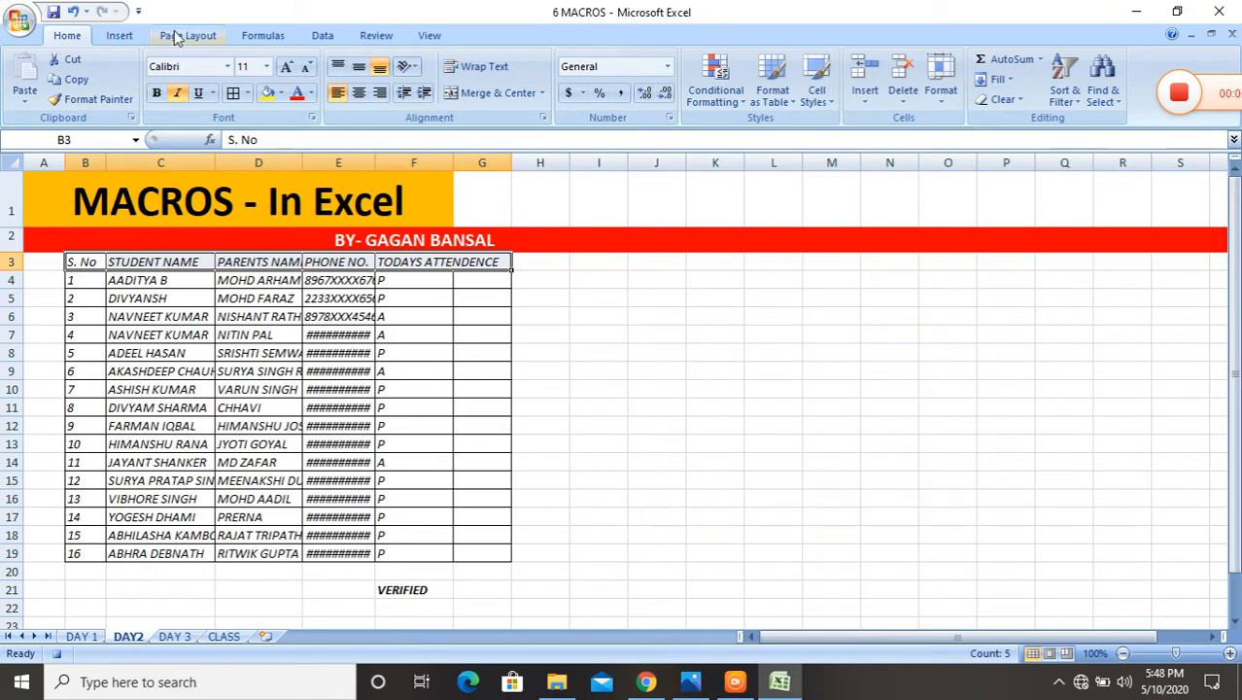
pyautogui.click(269, 94)
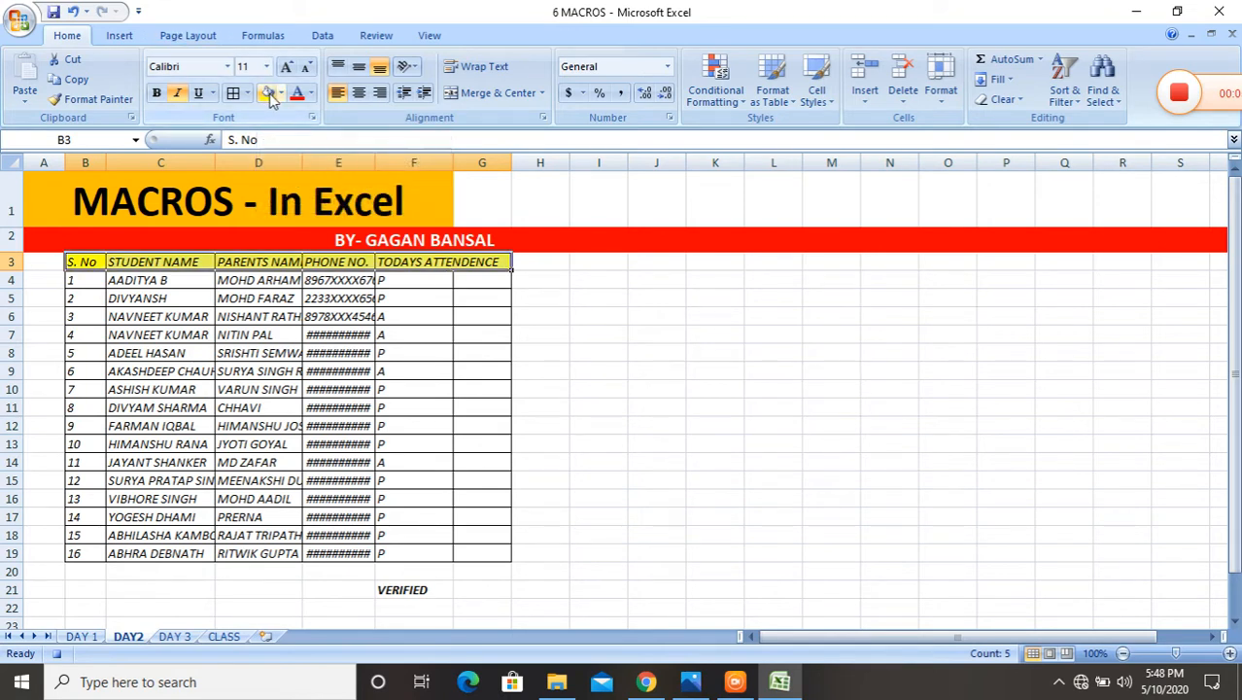
pyautogui.doubleClick(375, 163)
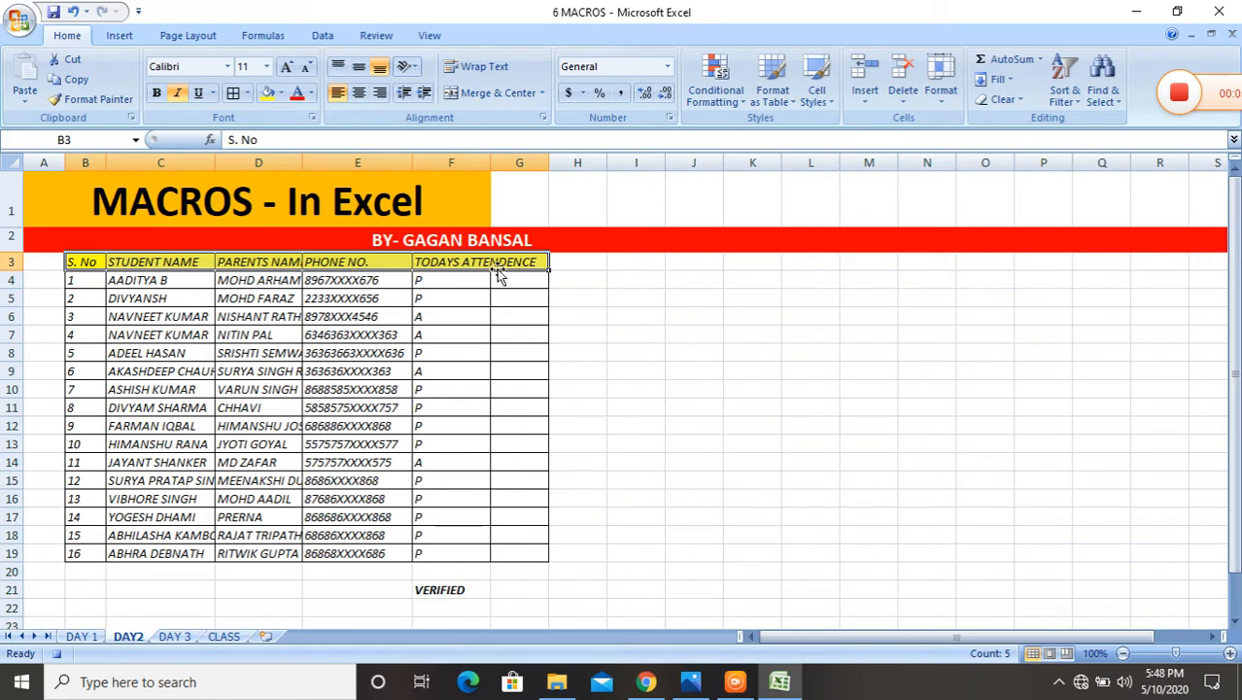
pyautogui.doubleClick(491, 164)
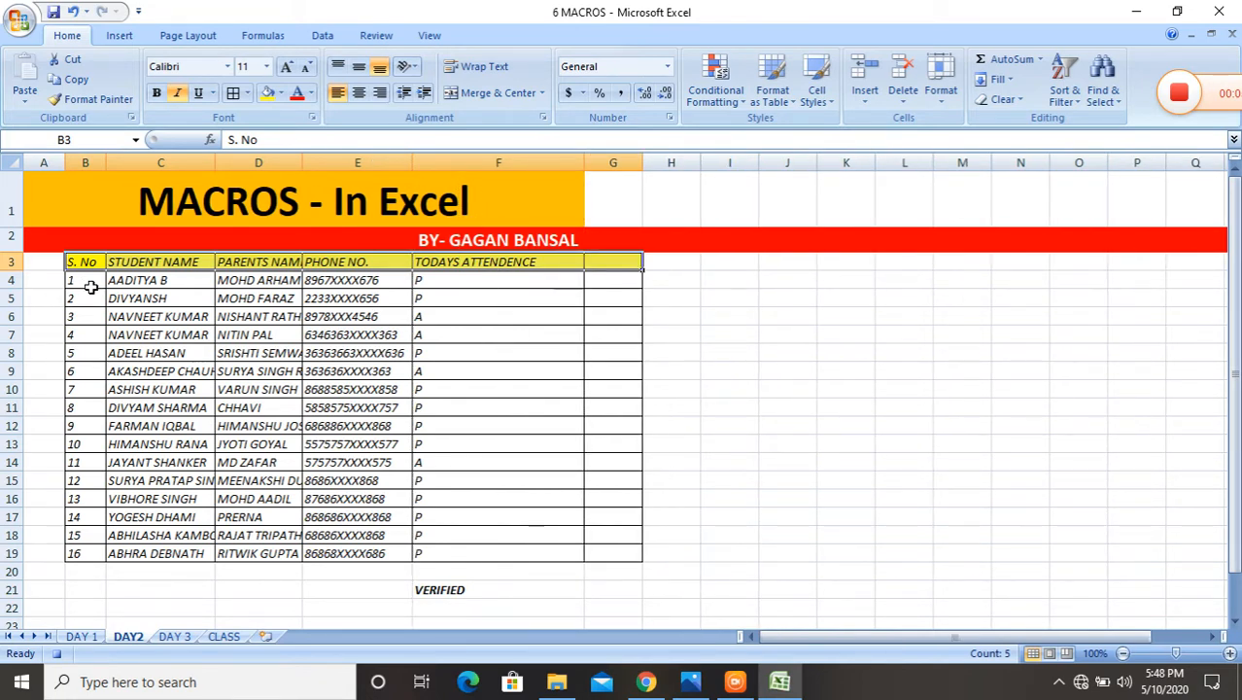
# Remove italics from the table range B3:G19 and autofit the width of column D
pyautogui.moveTo(82, 262); pyautogui.dragTo(593, 549)
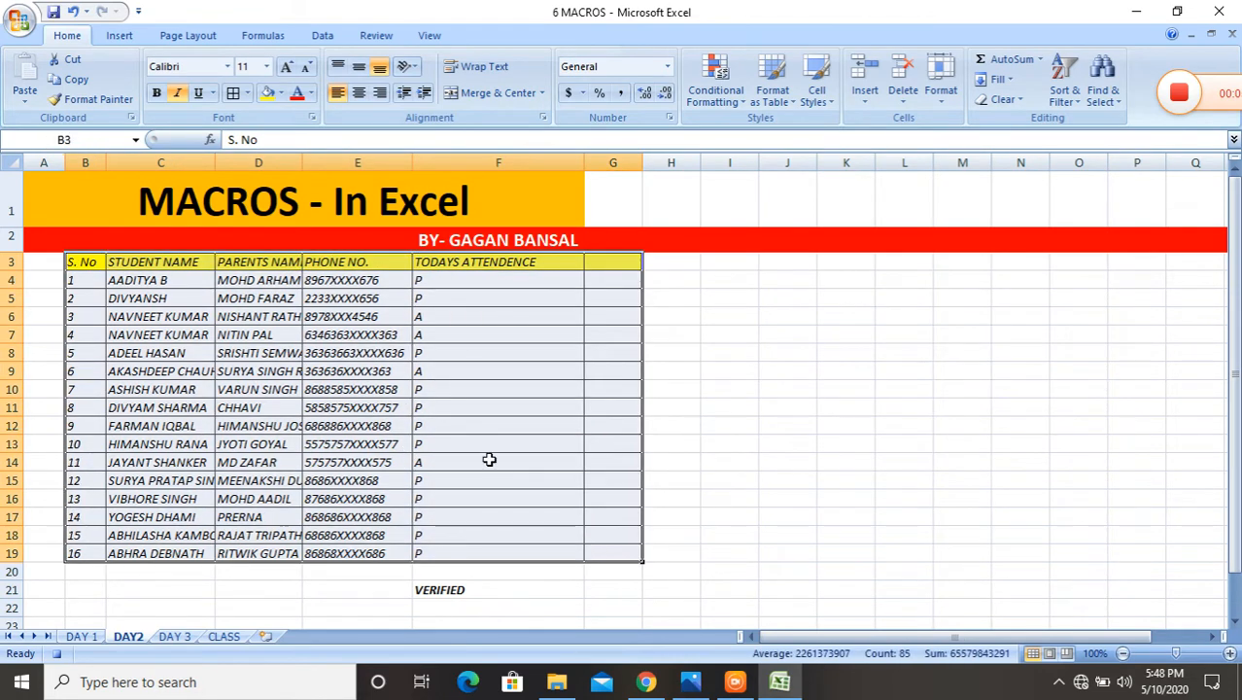
pyautogui.click(179, 95)
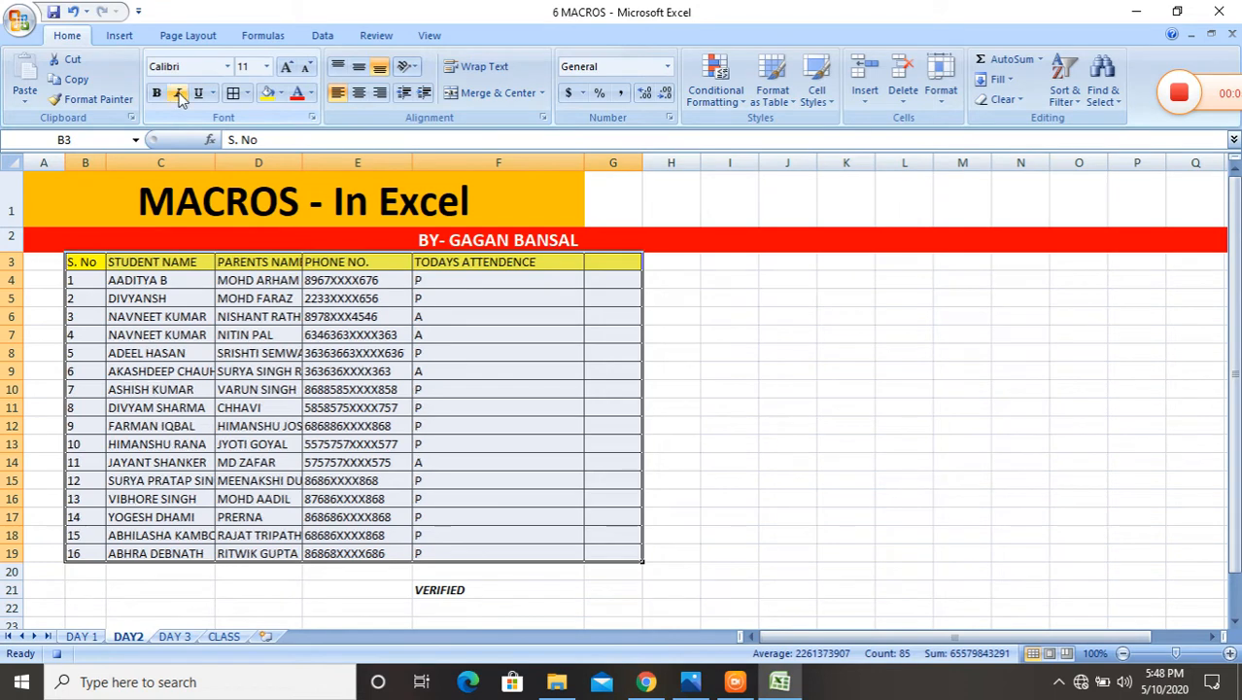
pyautogui.doubleClick(302, 162)
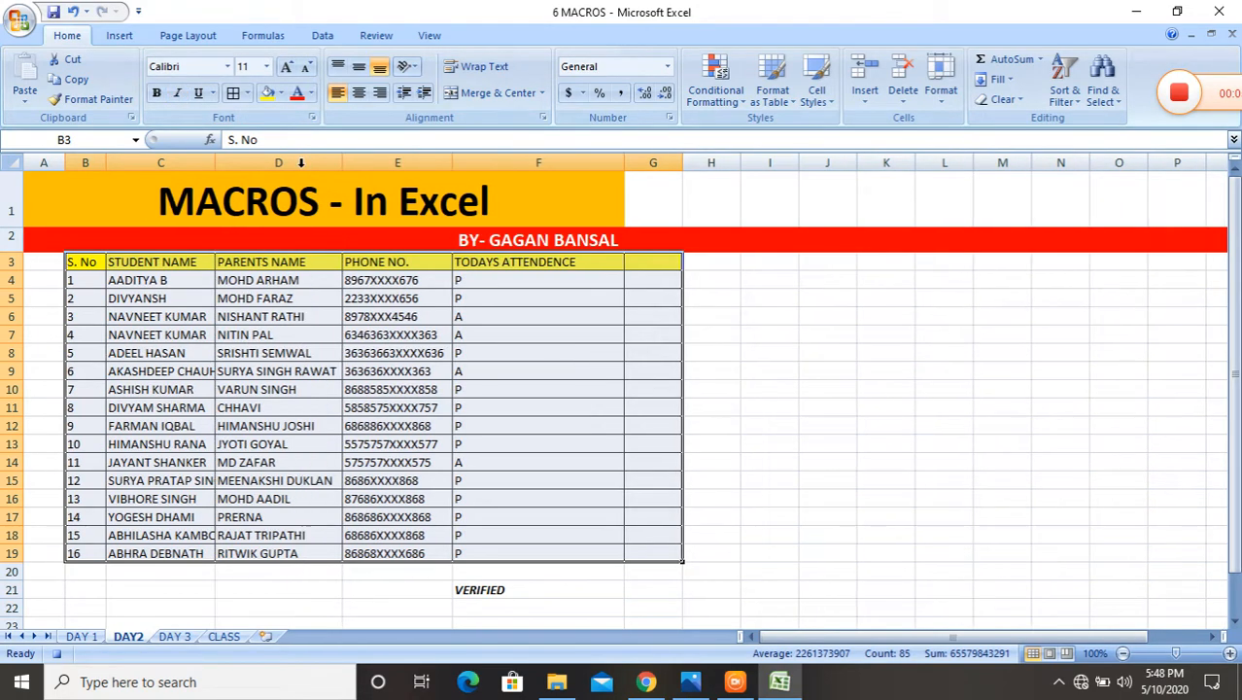
# Center columns B and F horizontally, and middle-align column B vertically
pyautogui.click(93, 163)
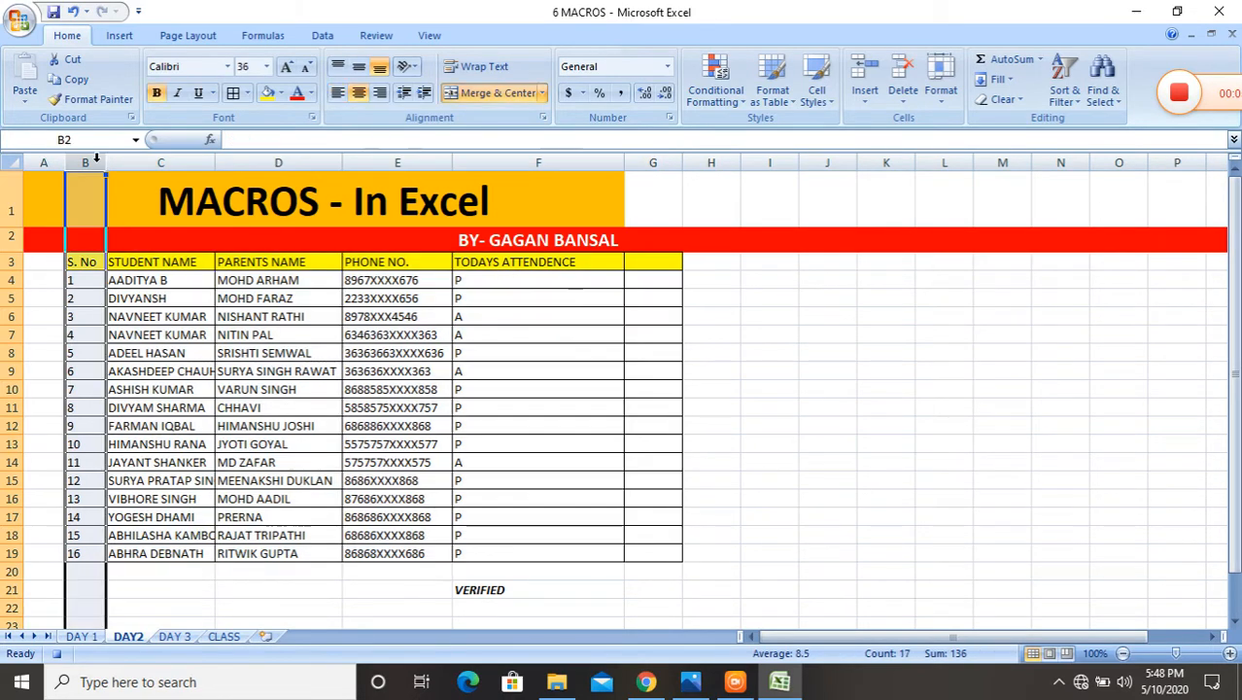
pyautogui.click(359, 67)
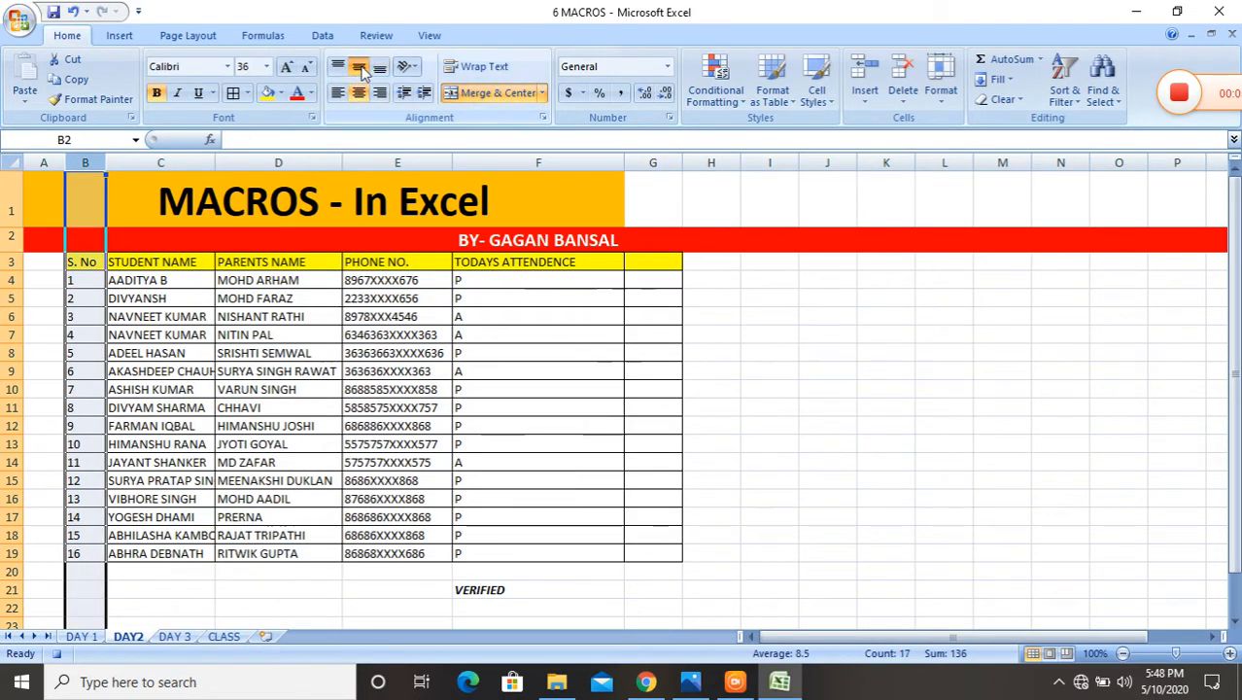
pyautogui.click(359, 92)
pyautogui.click(359, 92)
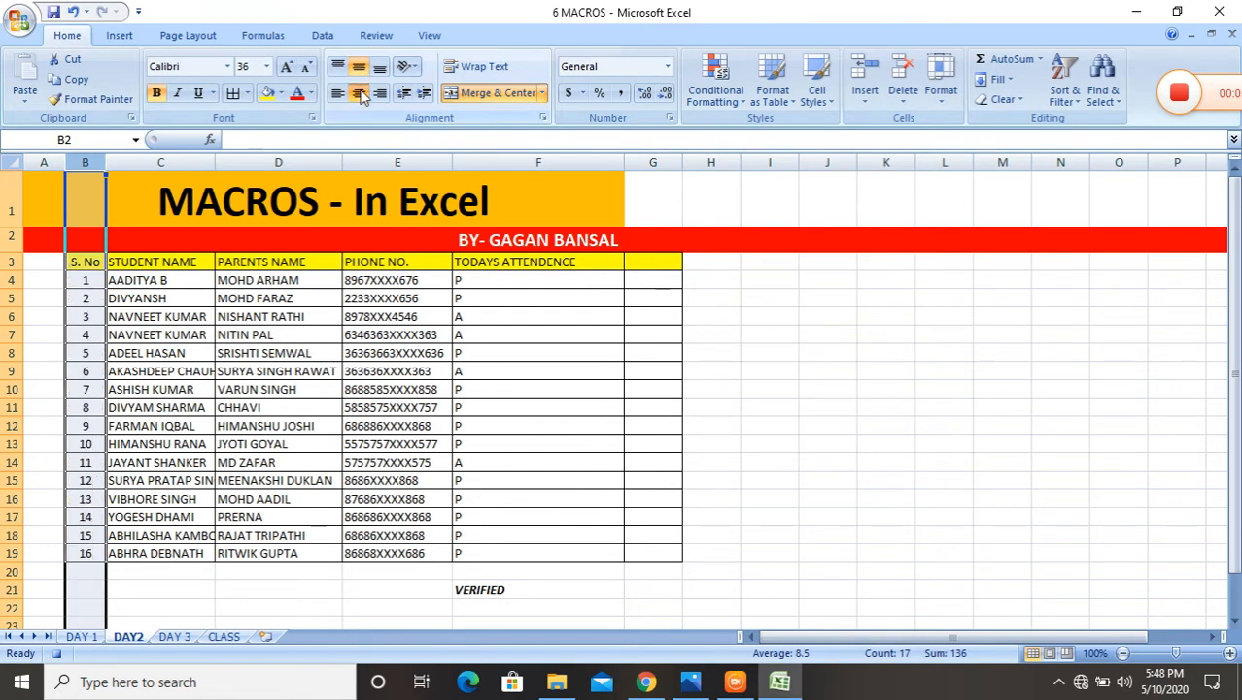
pyautogui.click(507, 163)
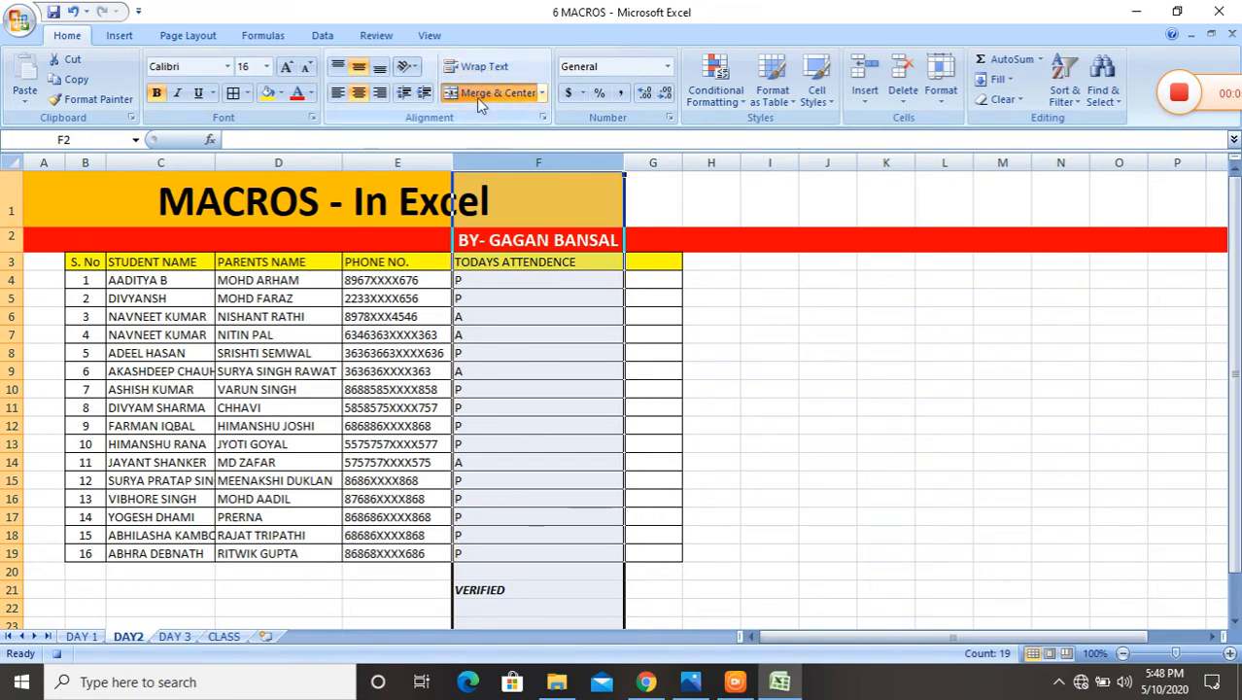
pyautogui.click(360, 92)
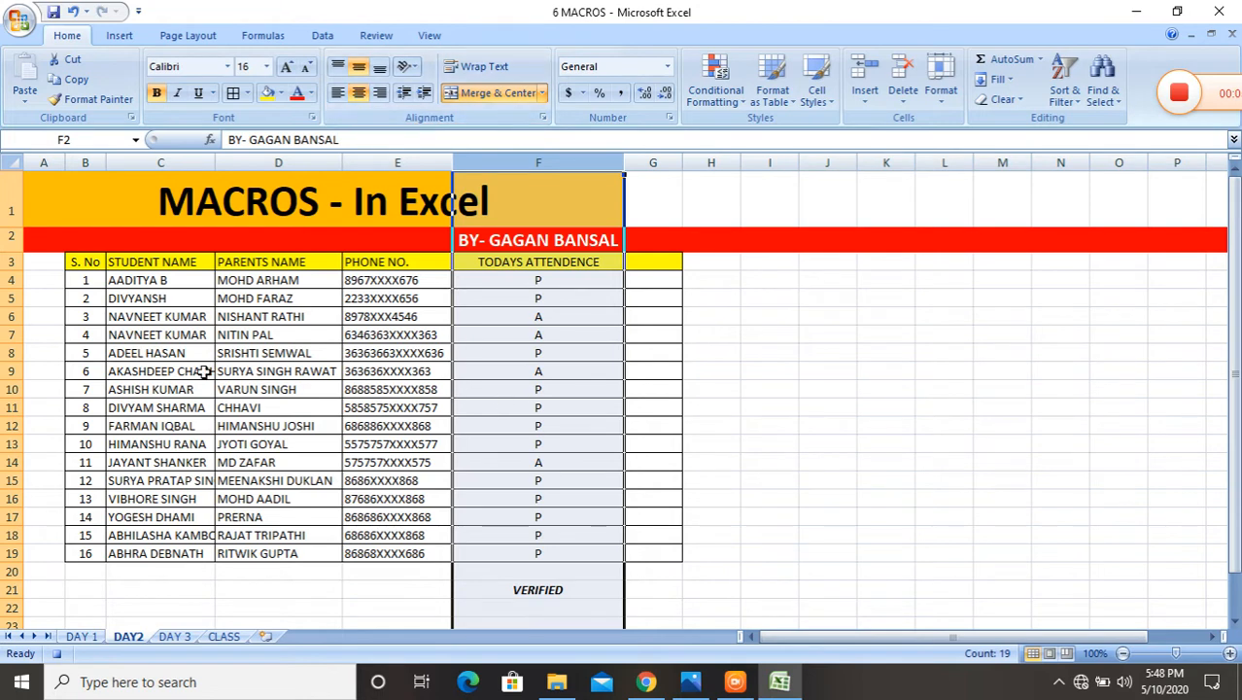
# Make the header cells B3:F3 bold and increase their font size to 14
pyautogui.moveTo(77, 264); pyautogui.dragTo(499, 261)
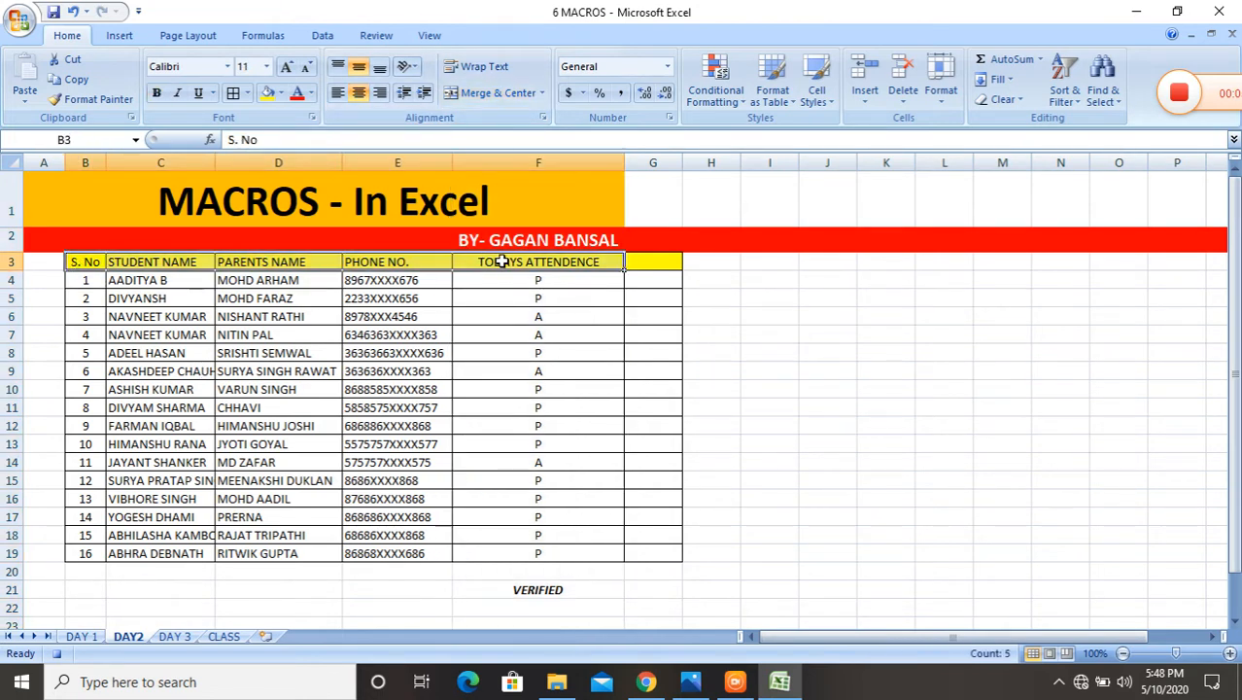
pyautogui.click(159, 97)
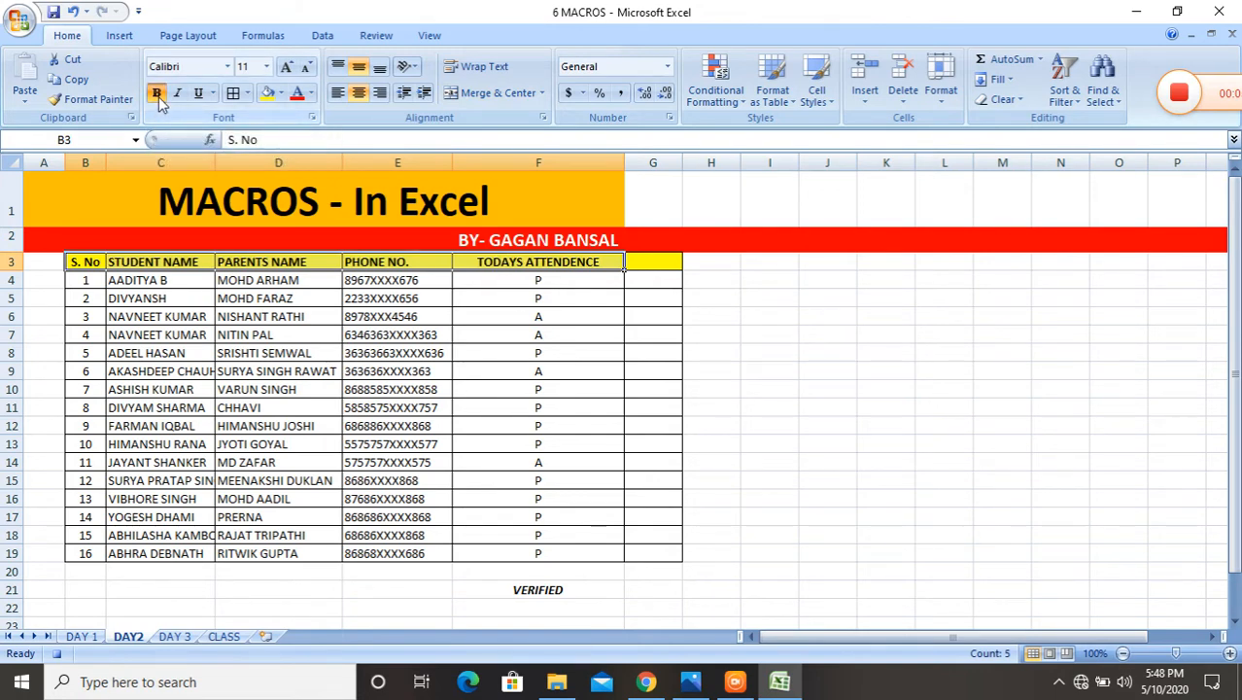
pyautogui.click(288, 66)
pyautogui.click(288, 67)
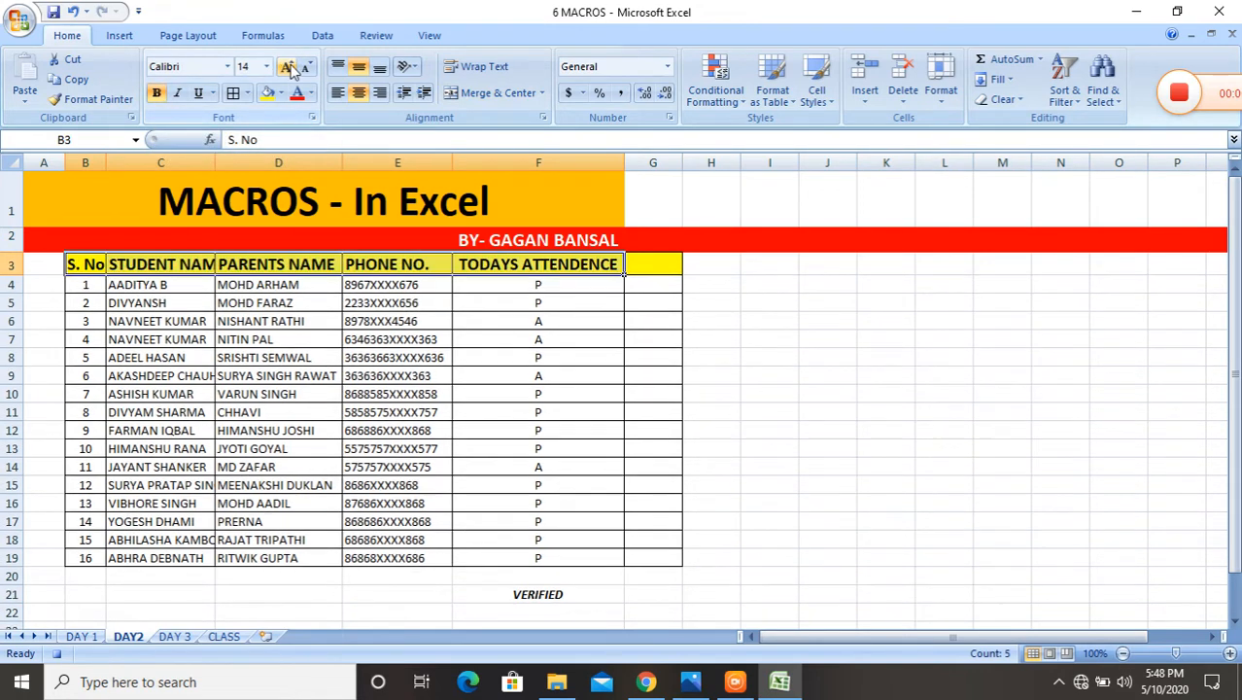
# Autofit the width of column C and select the whole attendance column F
pyautogui.doubleClick(214, 163)
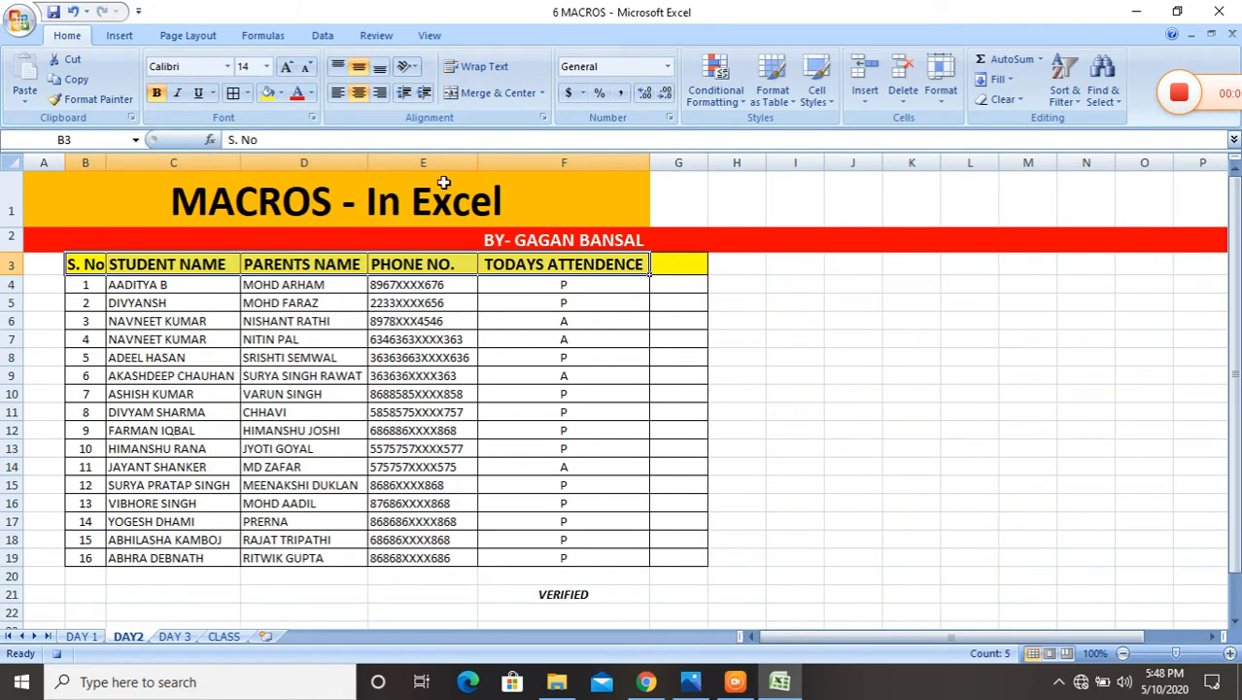
pyautogui.click(564, 162)
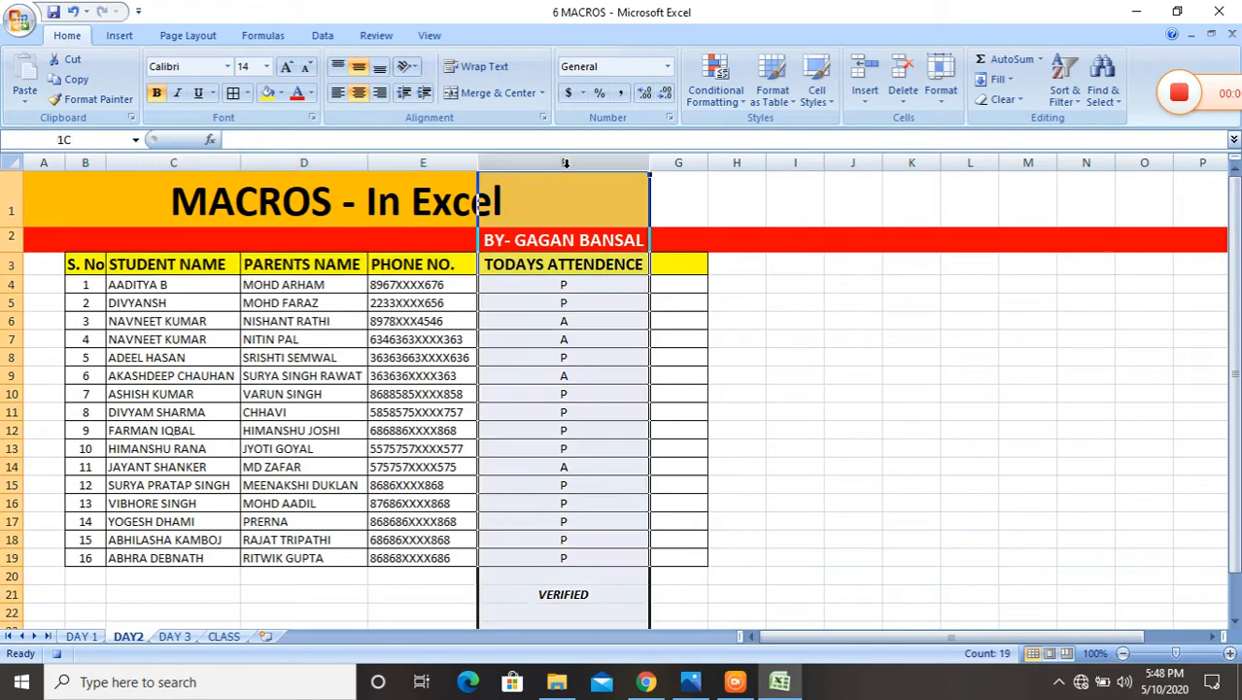
pyautogui.click(735, 105)
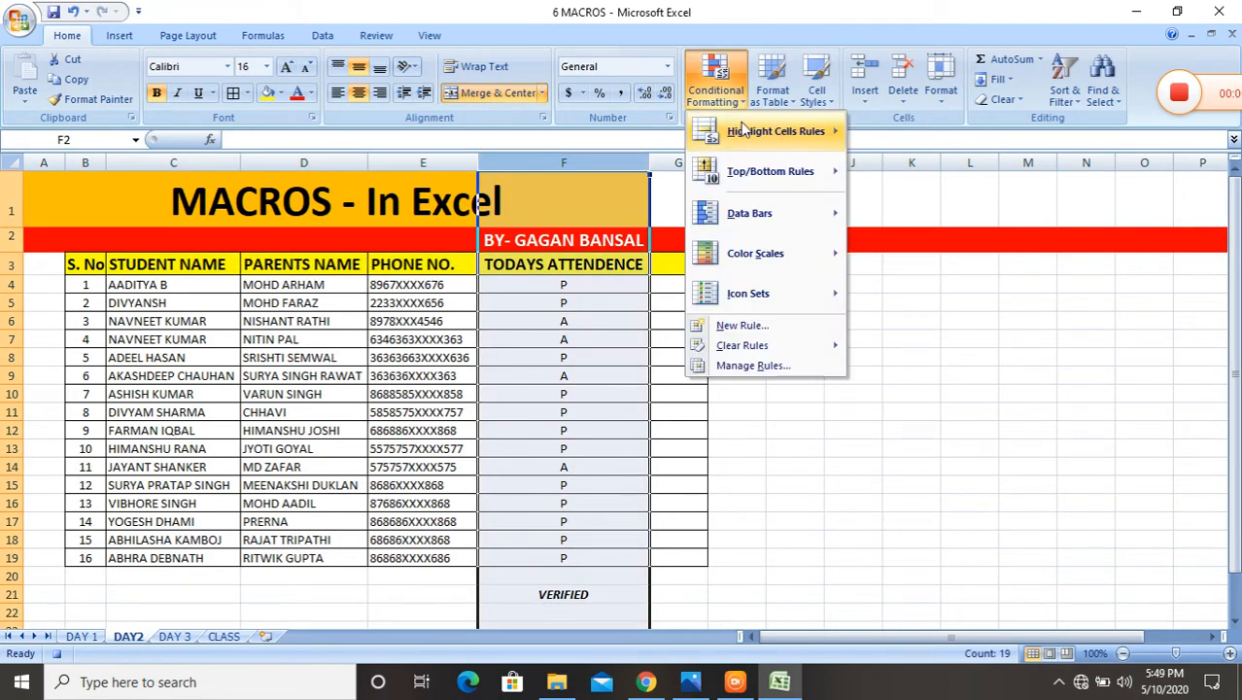
pyautogui.moveTo(746, 134)
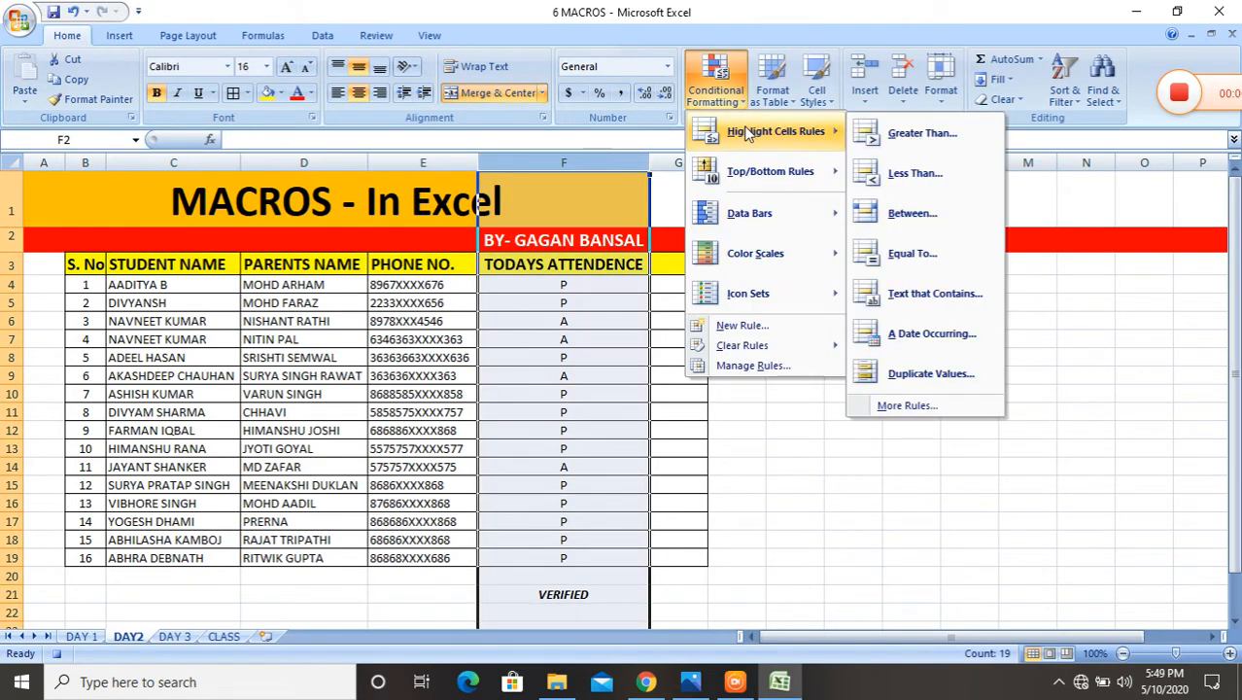
pyautogui.click(895, 136)
pyautogui.click(793, 430)
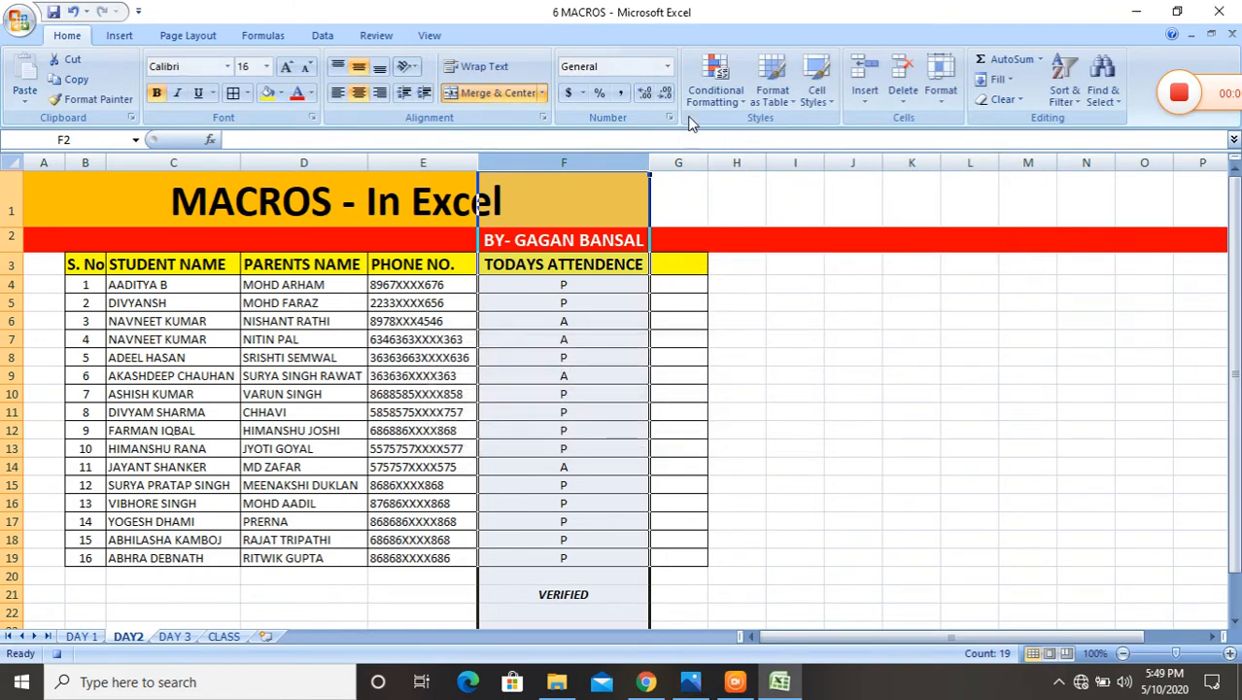
# Start an Equal To conditional formatting rule on column F for the value A, using a custom format
pyautogui.click(728, 84)
pyautogui.moveTo(773, 136)
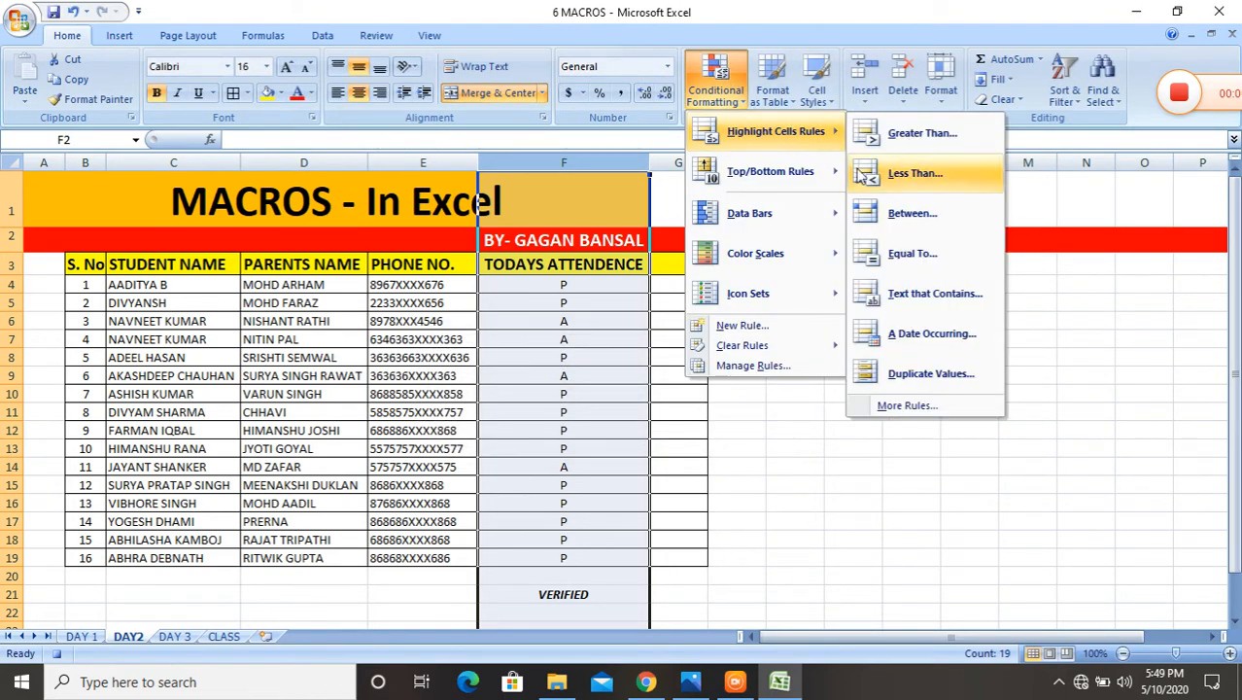
pyautogui.click(894, 255)
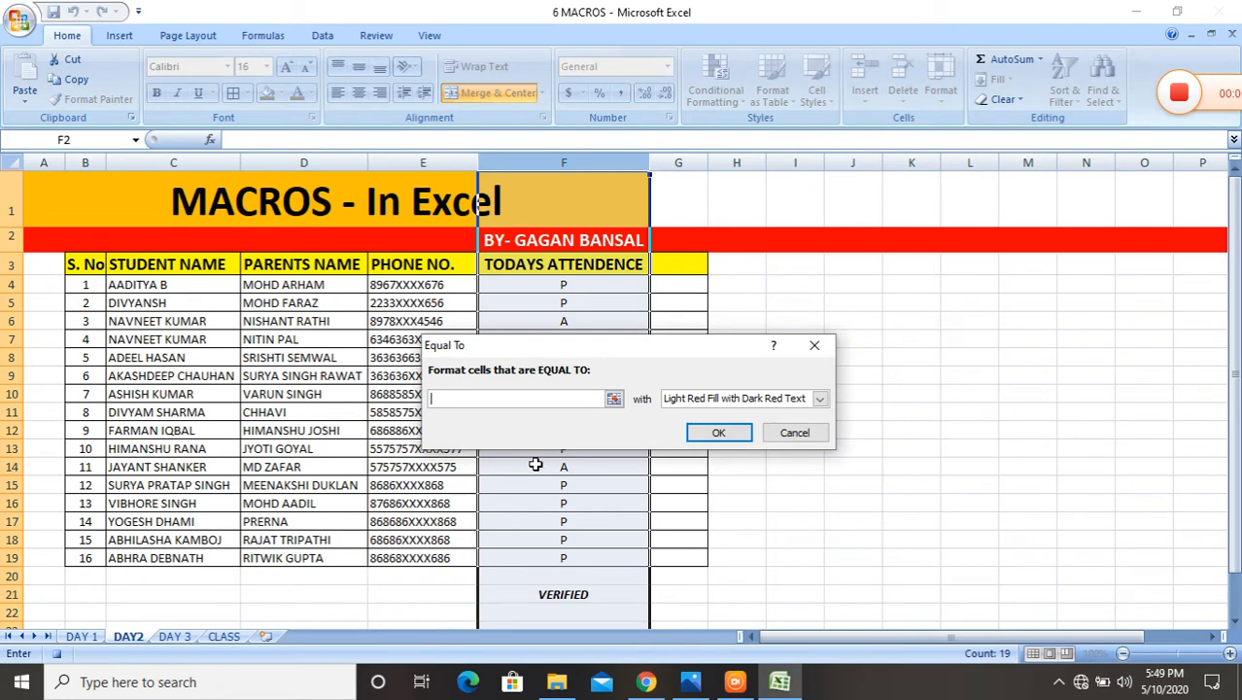
pyautogui.write('A')
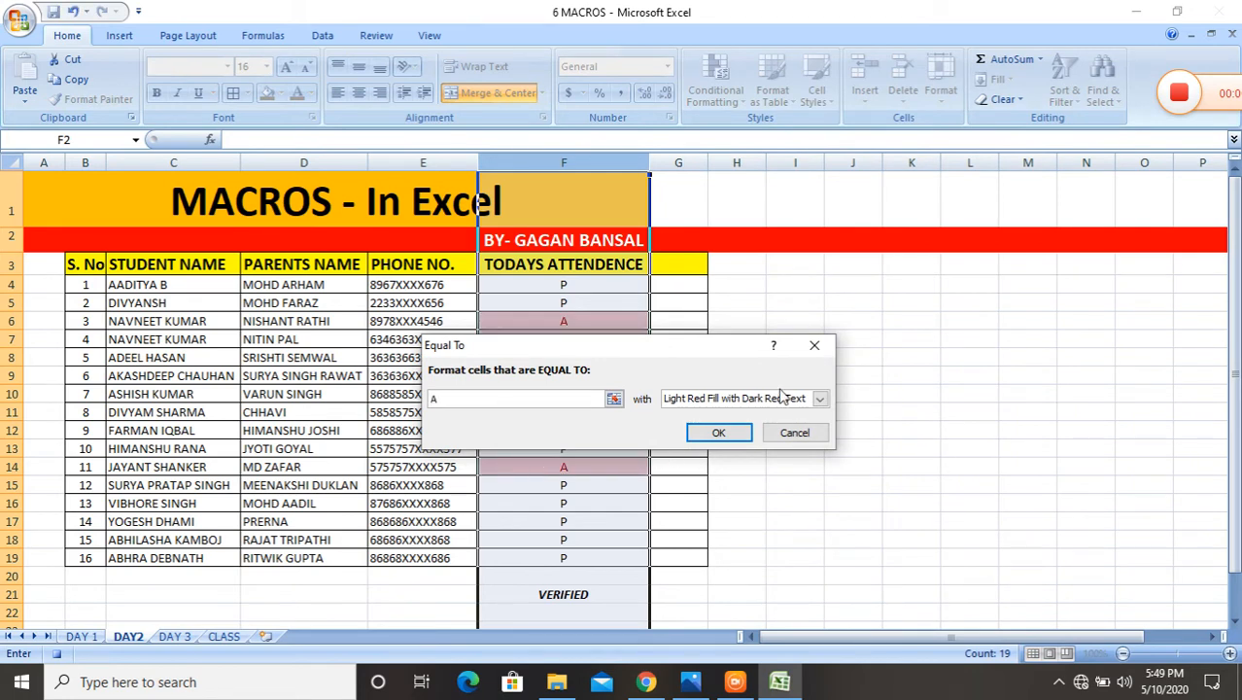
pyautogui.click(820, 398)
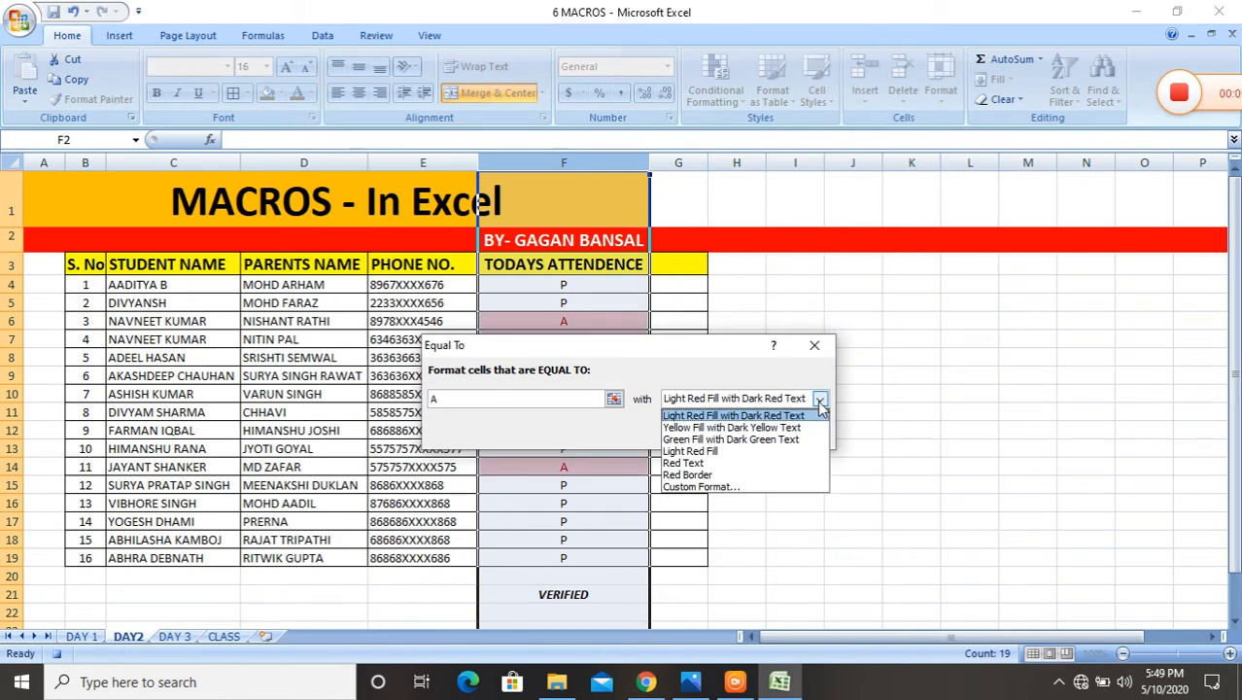
pyautogui.click(737, 486)
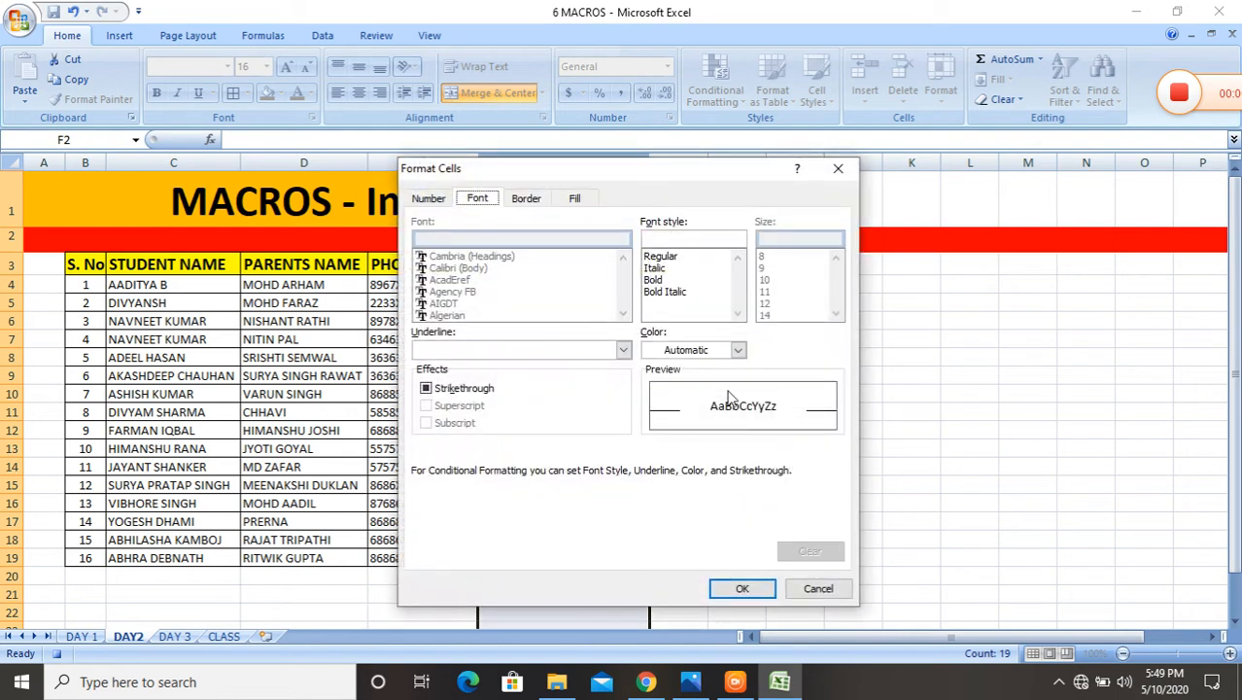
# Give the rule's custom format a red fill and bold white text, and apply the rule
pyautogui.click(575, 200)
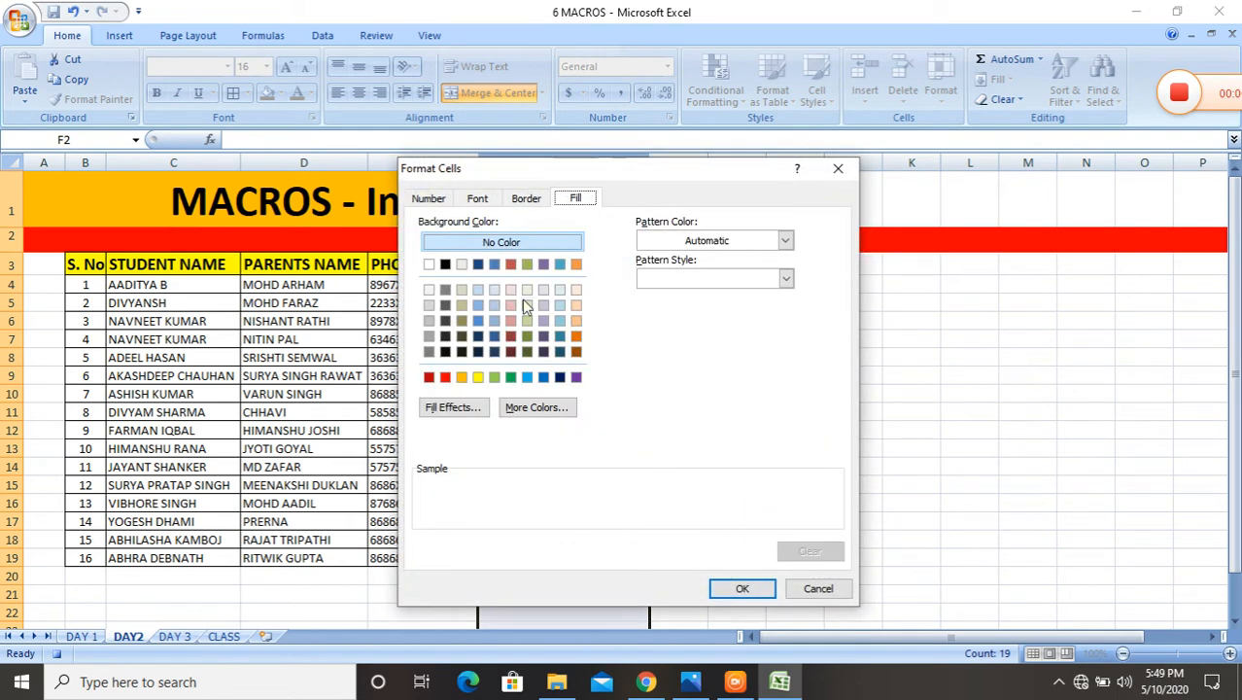
pyautogui.click(445, 377)
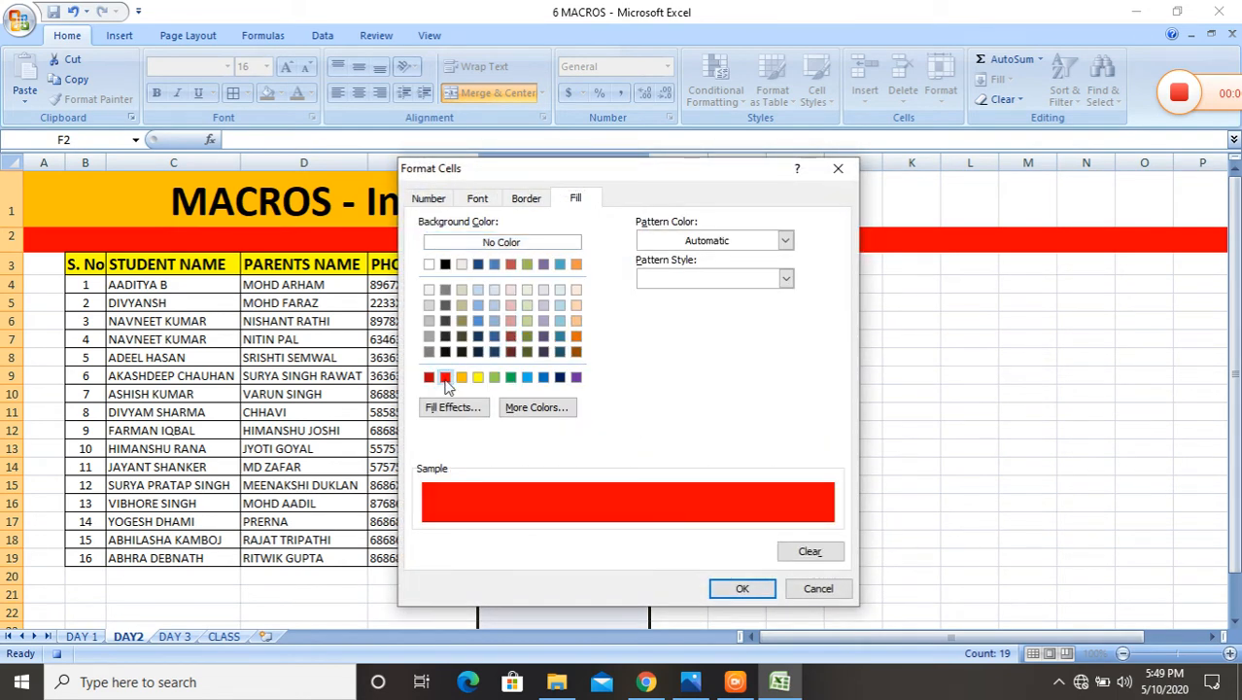
pyautogui.click(476, 199)
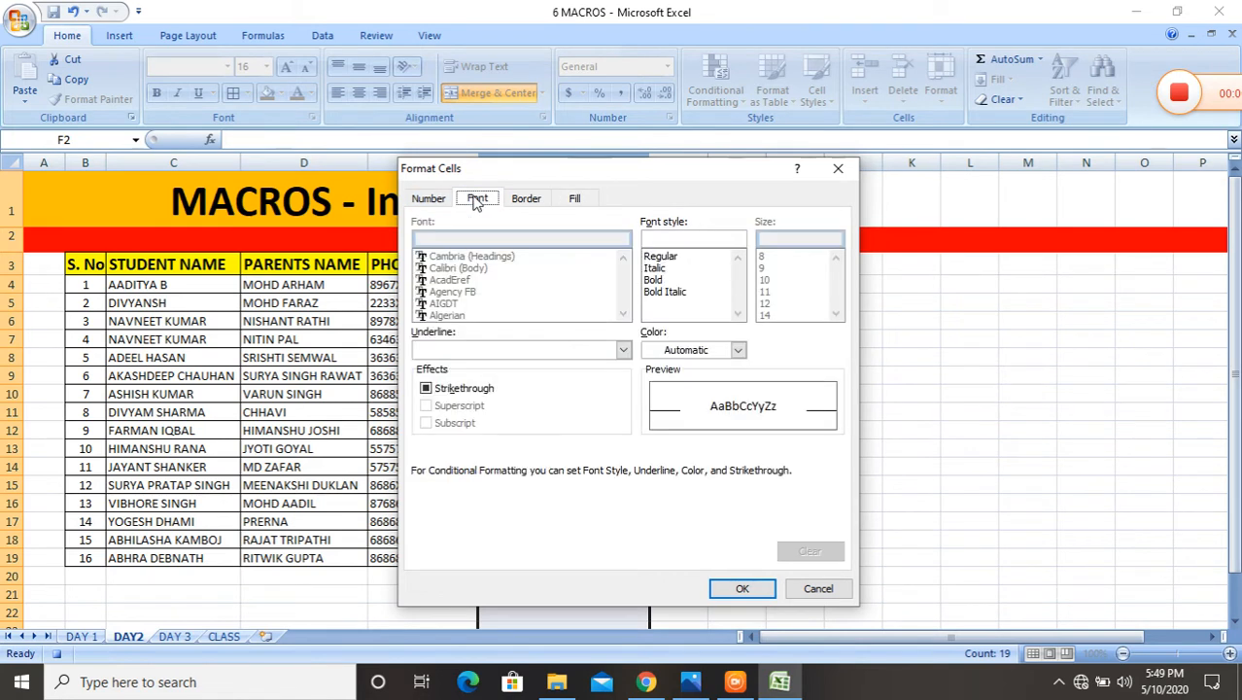
pyautogui.click(668, 281)
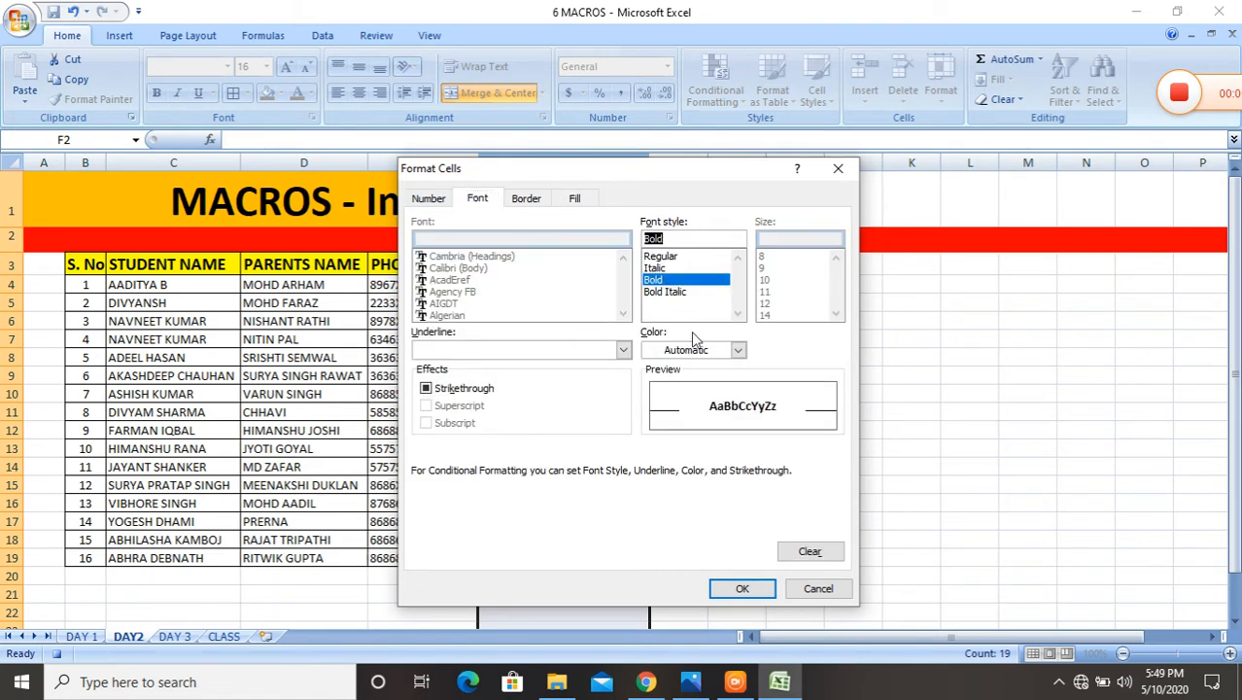
pyautogui.click(737, 350)
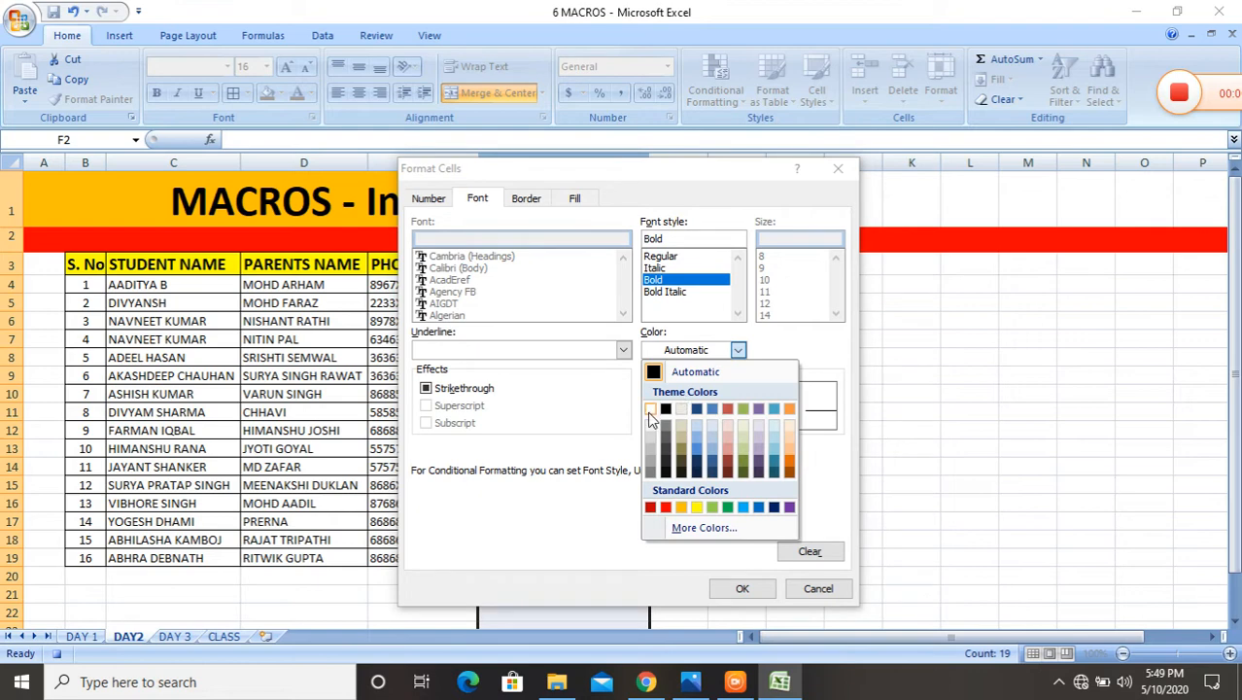
pyautogui.click(650, 412)
pyautogui.click(742, 588)
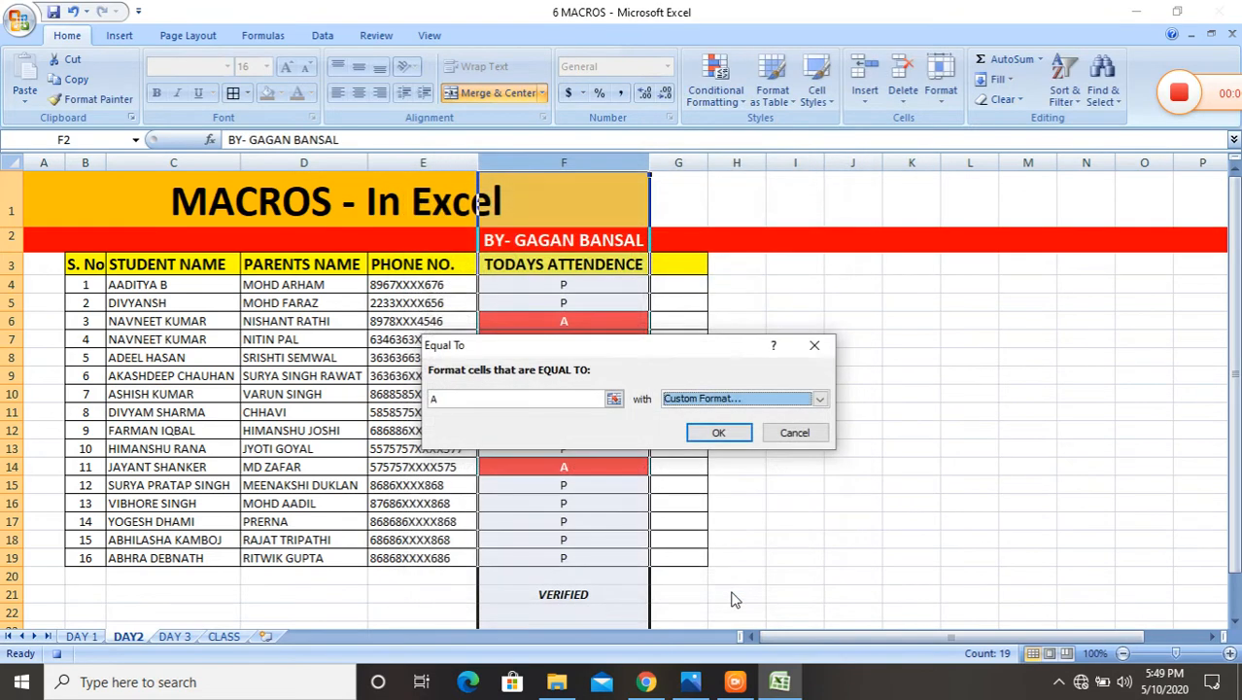
pyautogui.click(718, 435)
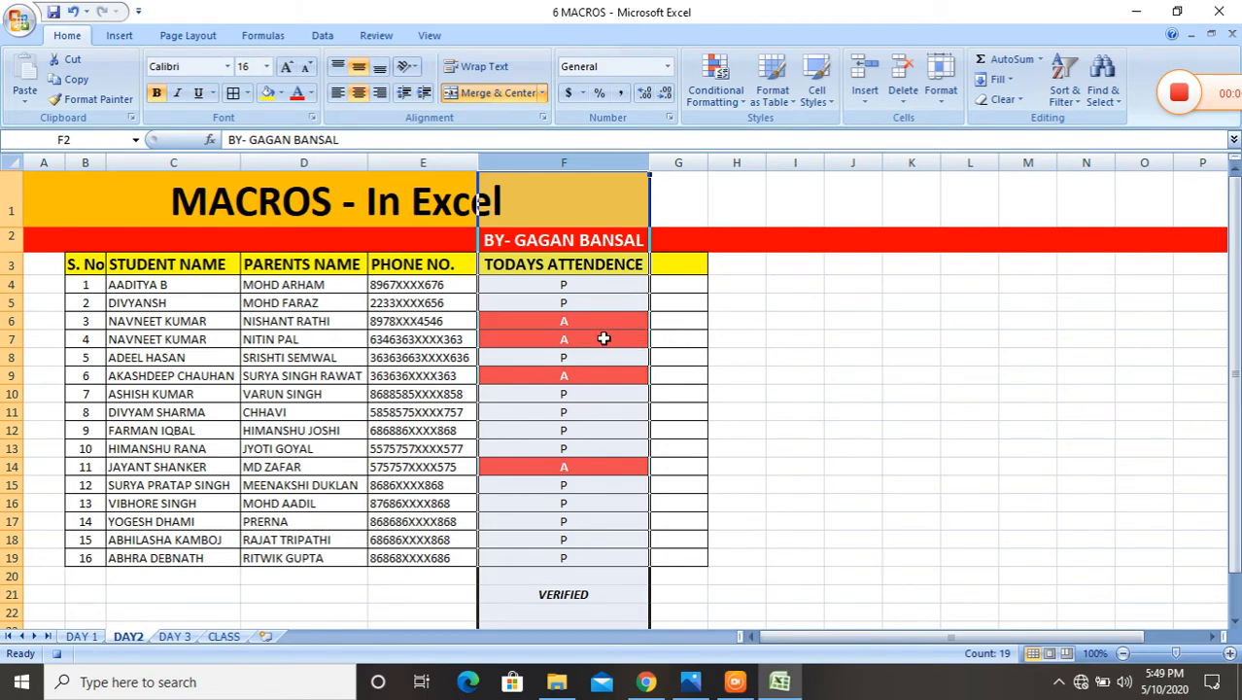
# Fill the VERIFIED cell F21 with the standard light green color
pyautogui.click(553, 593)
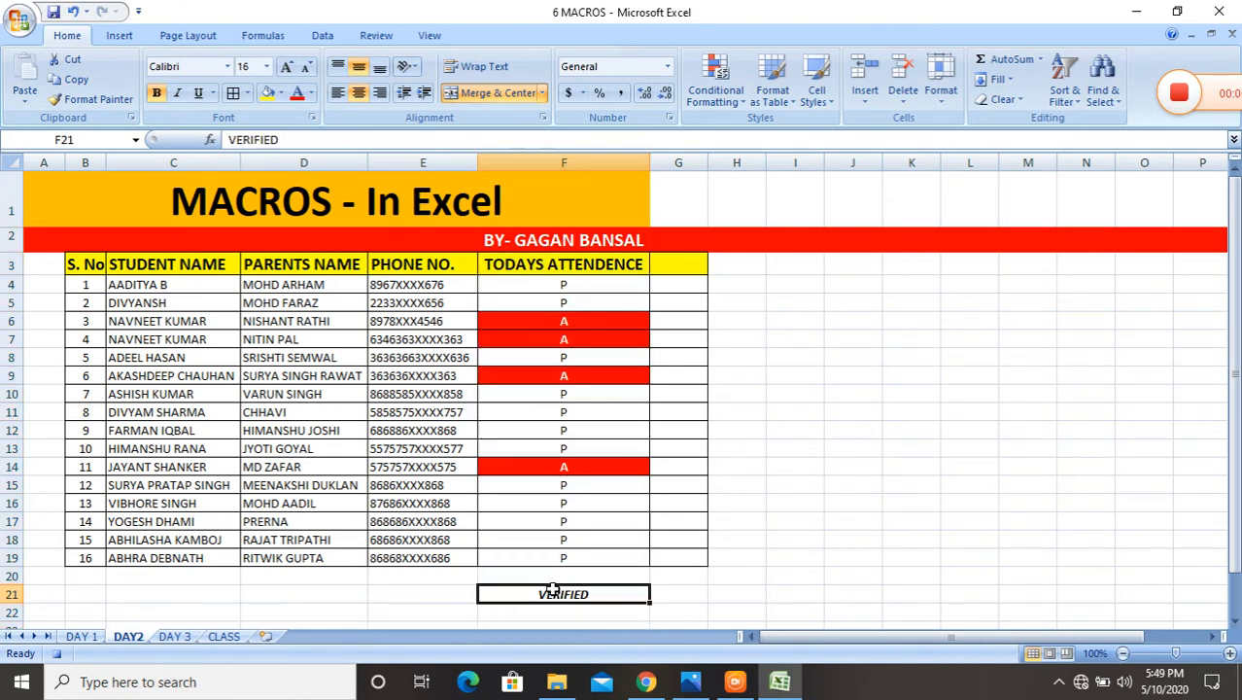
pyautogui.click(281, 93)
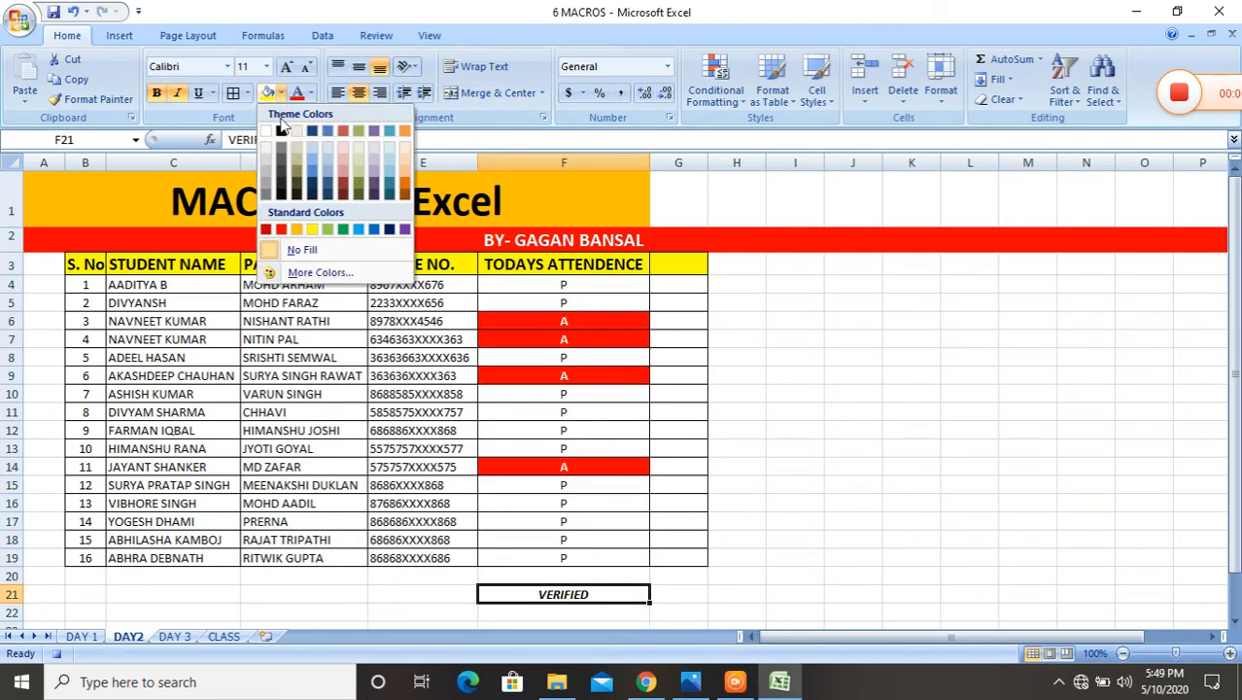
pyautogui.click(329, 231)
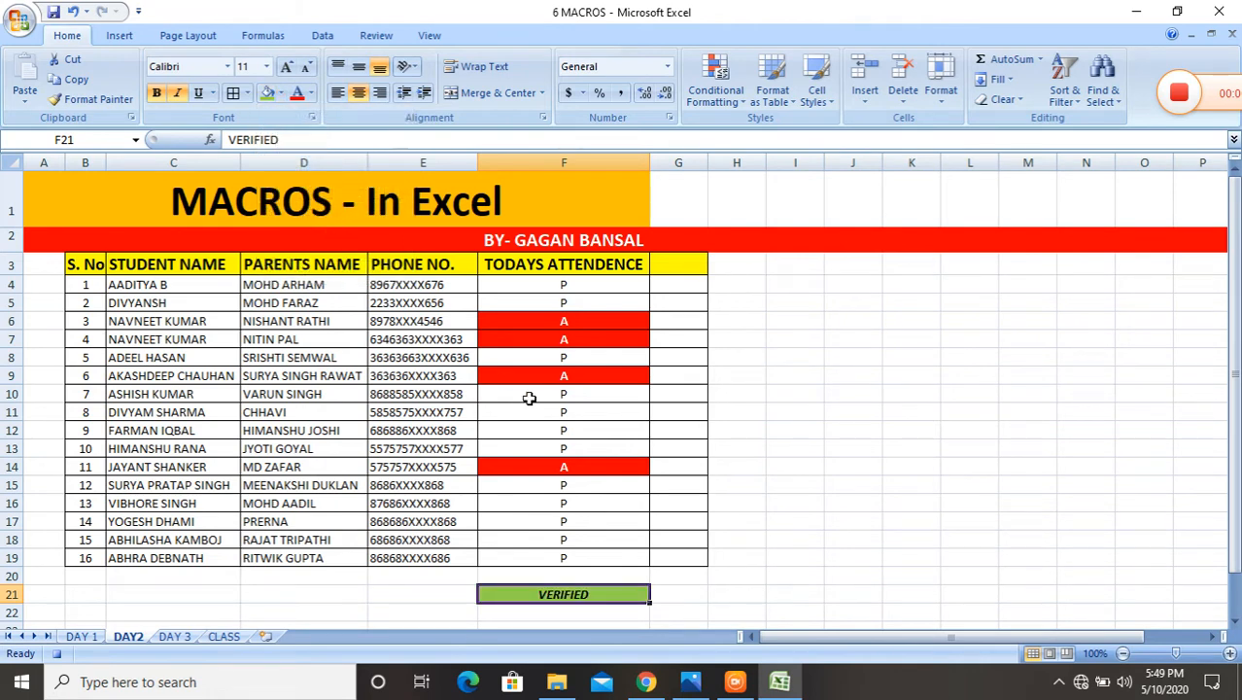
# Delete the empty bordered column G beside the attendance column
pyautogui.click(690, 163)
pyautogui.rightClick(692, 166)
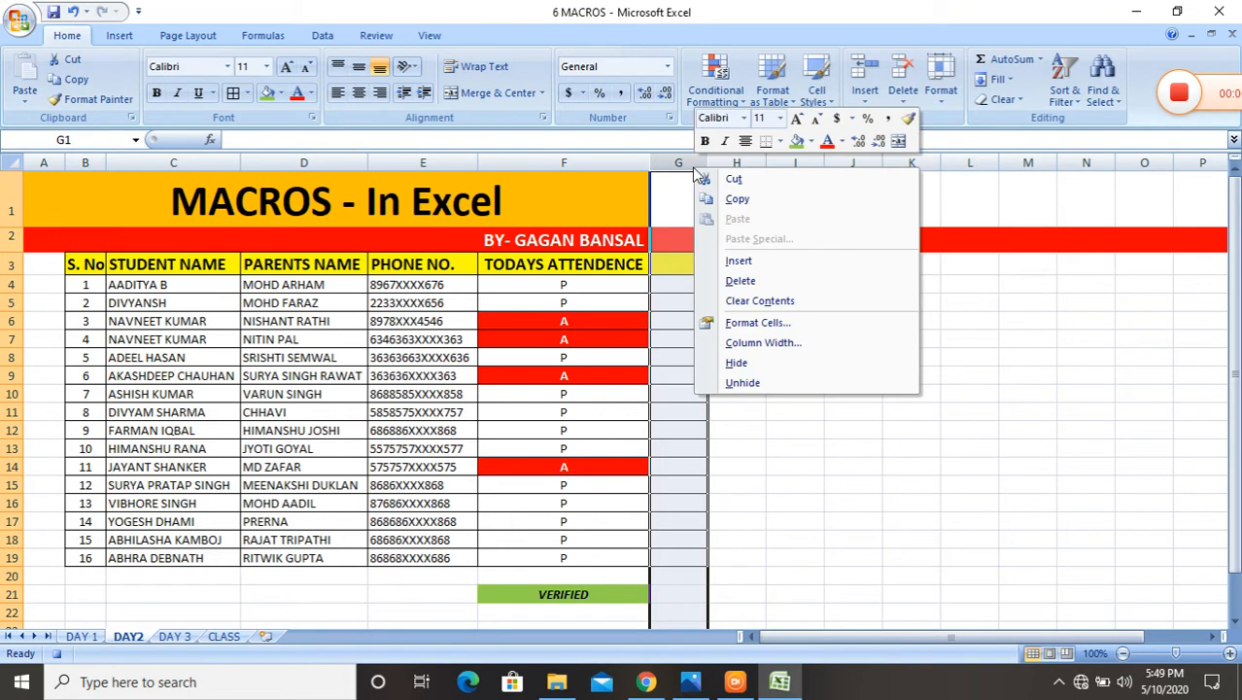
pyautogui.click(743, 281)
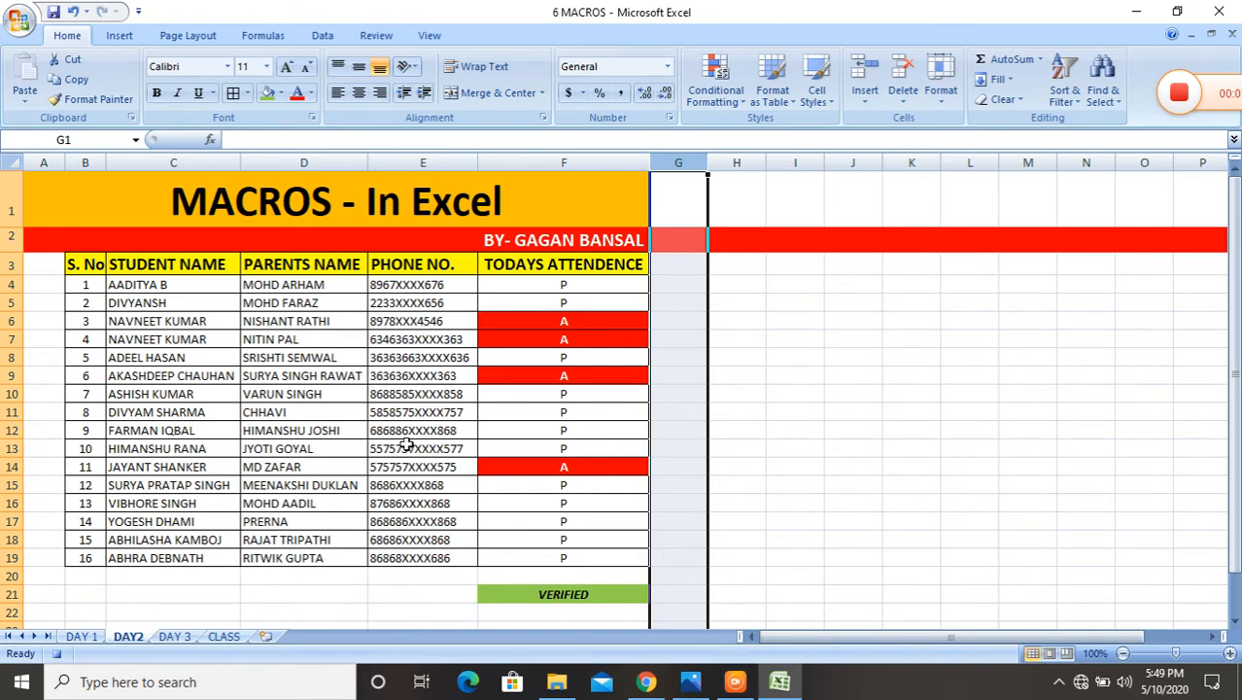
# Enter the label DATE in cell C21 and the formula =TODAY() in cell D21
pyautogui.click(181, 595)
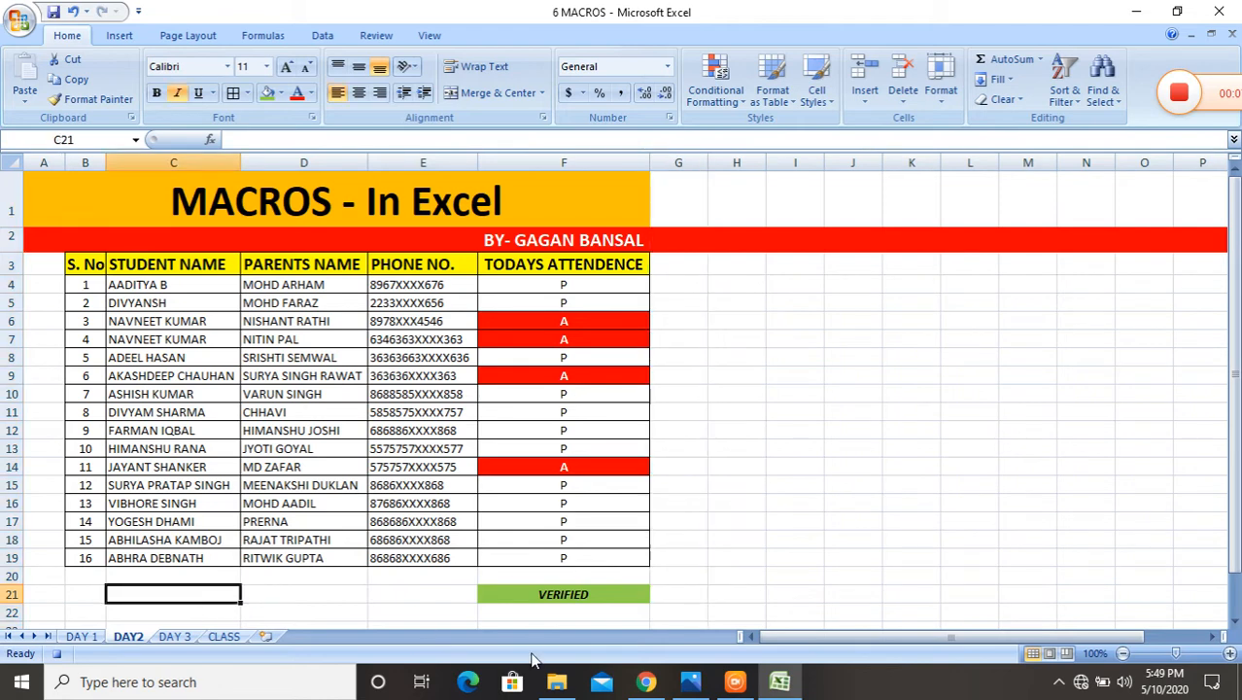
pyautogui.write('DA')
pyautogui.press('BackSpace')
pyautogui.press('BackSpace')
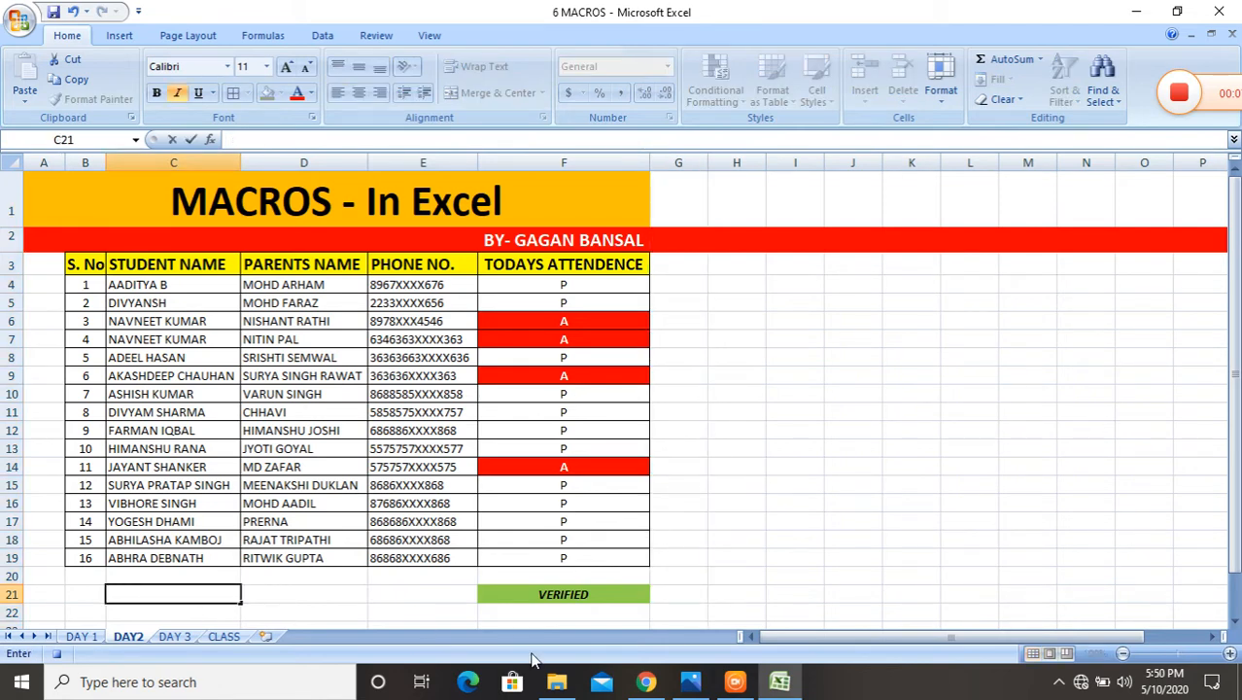
pyautogui.write('DATE')
pyautogui.press('Tab')
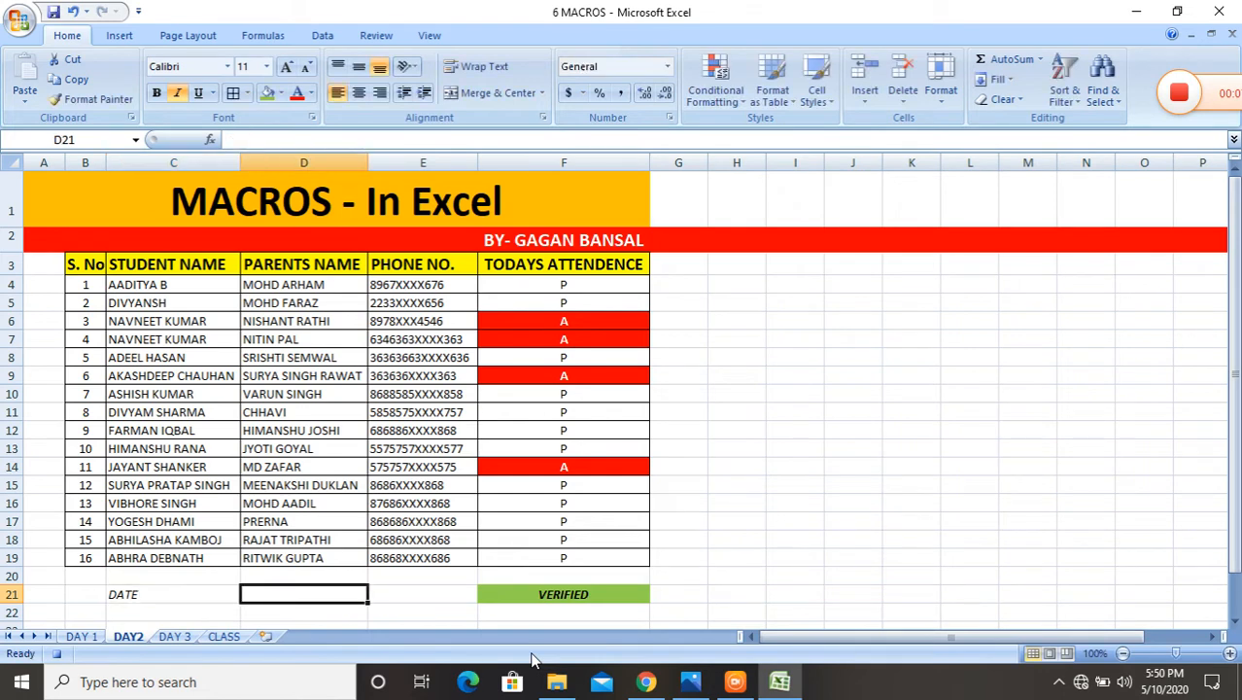
pyautogui.write('=')
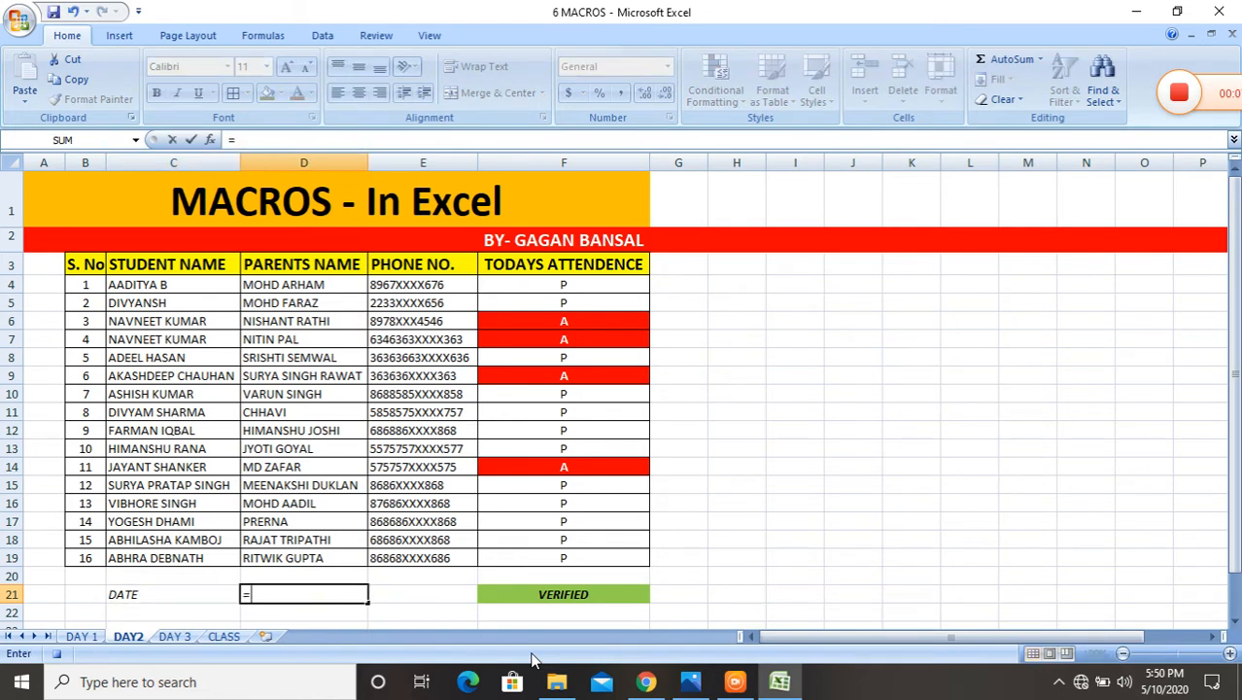
pyautogui.write('TODAY')
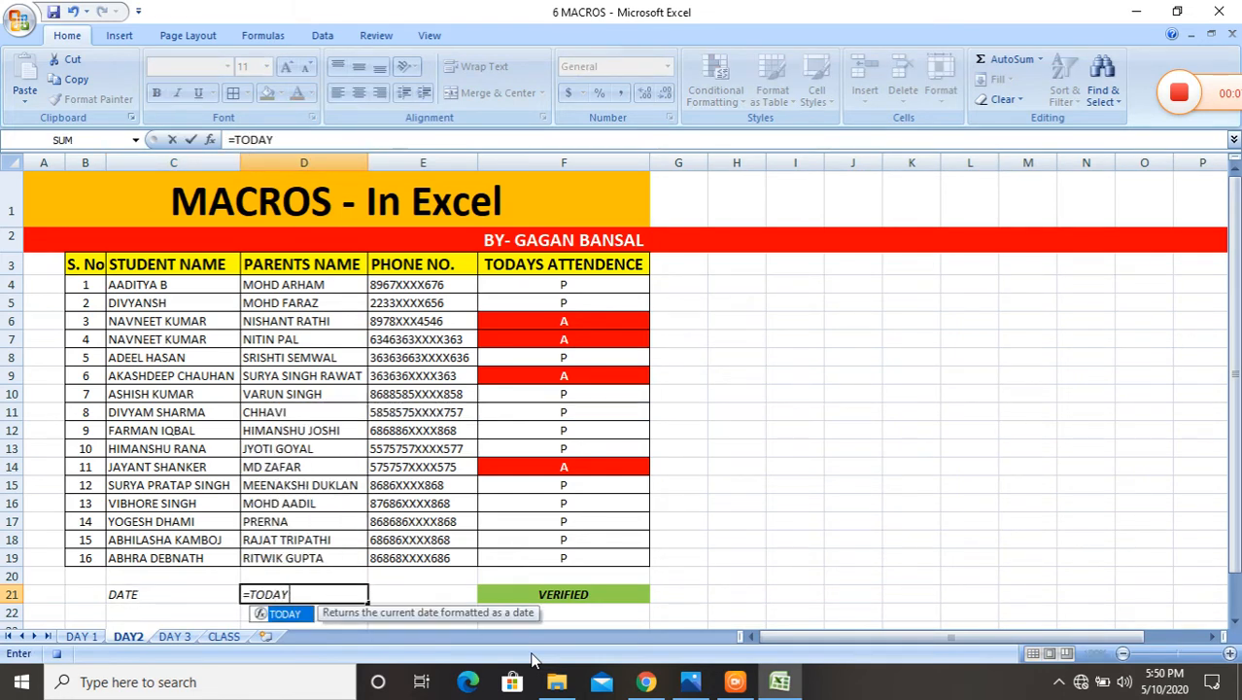
pyautogui.write('()')
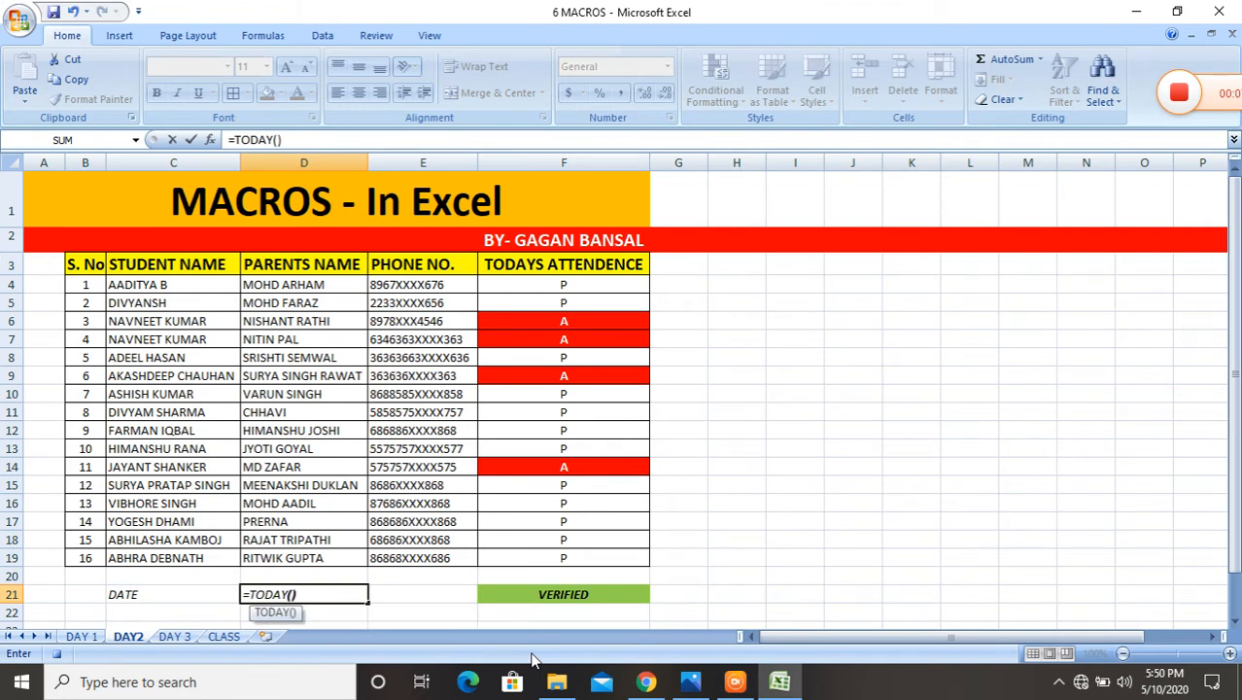
pyautogui.press('Return')
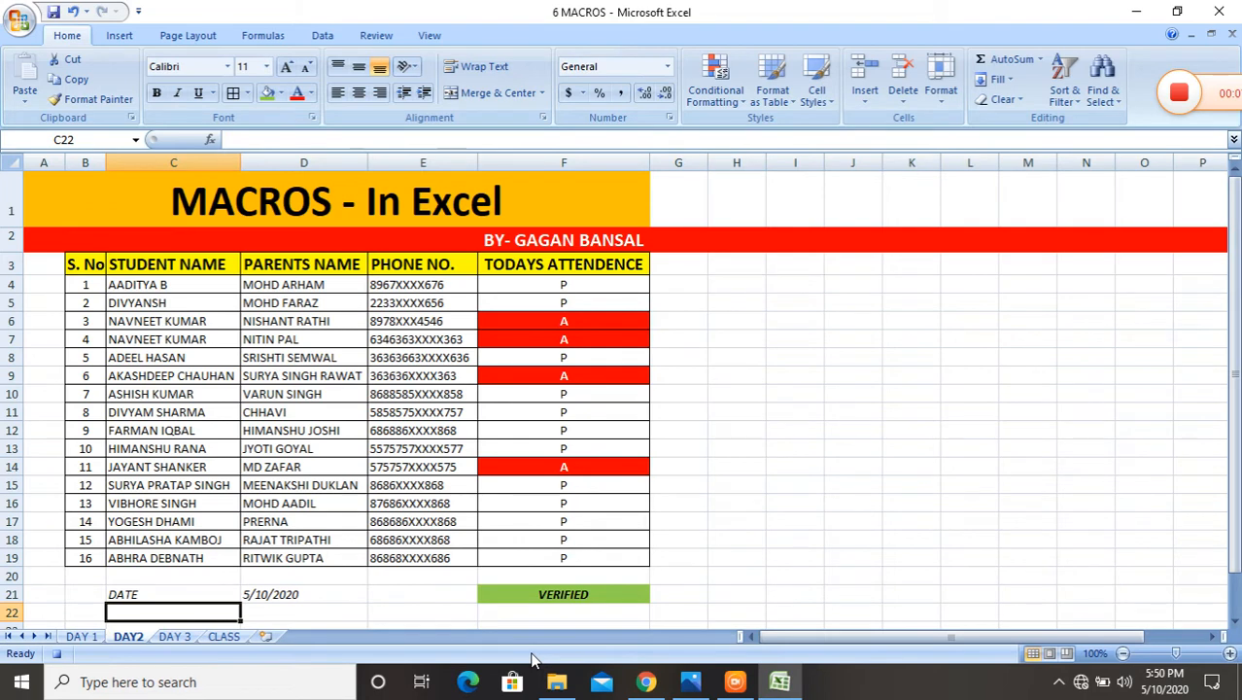
# Make cells C21:D21 bold with font size 12, and stop recording the macro
pyautogui.press('Up')
pyautogui.hotkey('shift', 'Right')
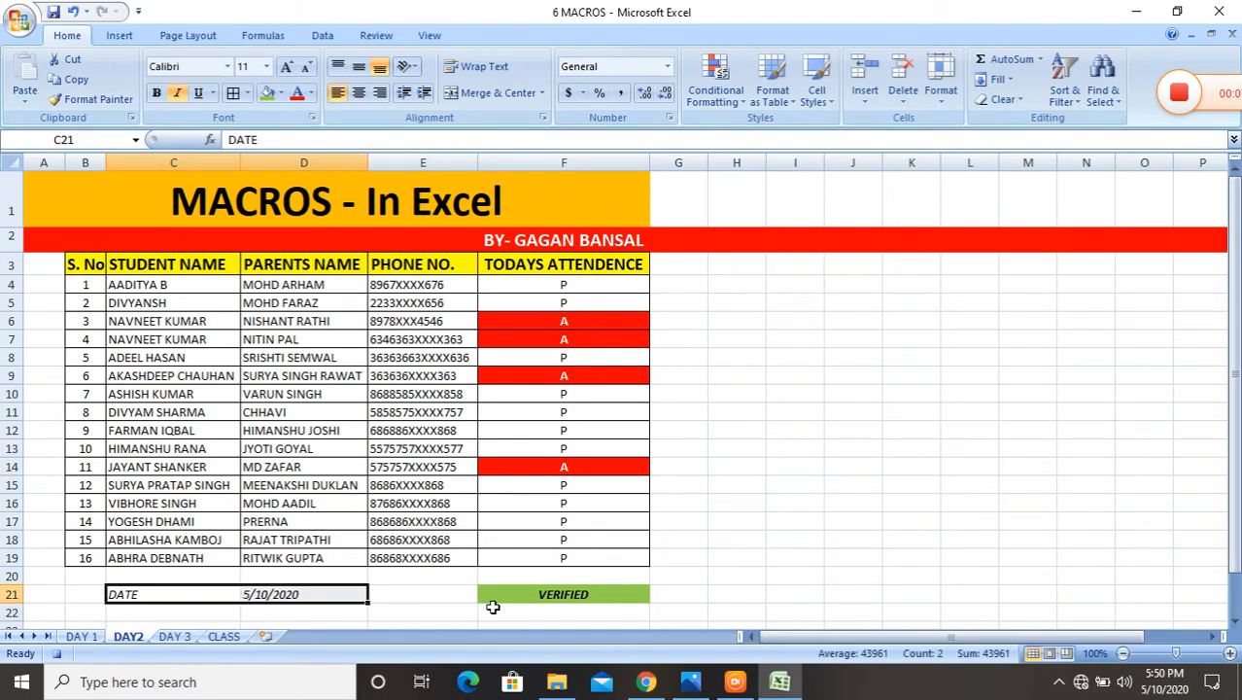
pyautogui.click(155, 96)
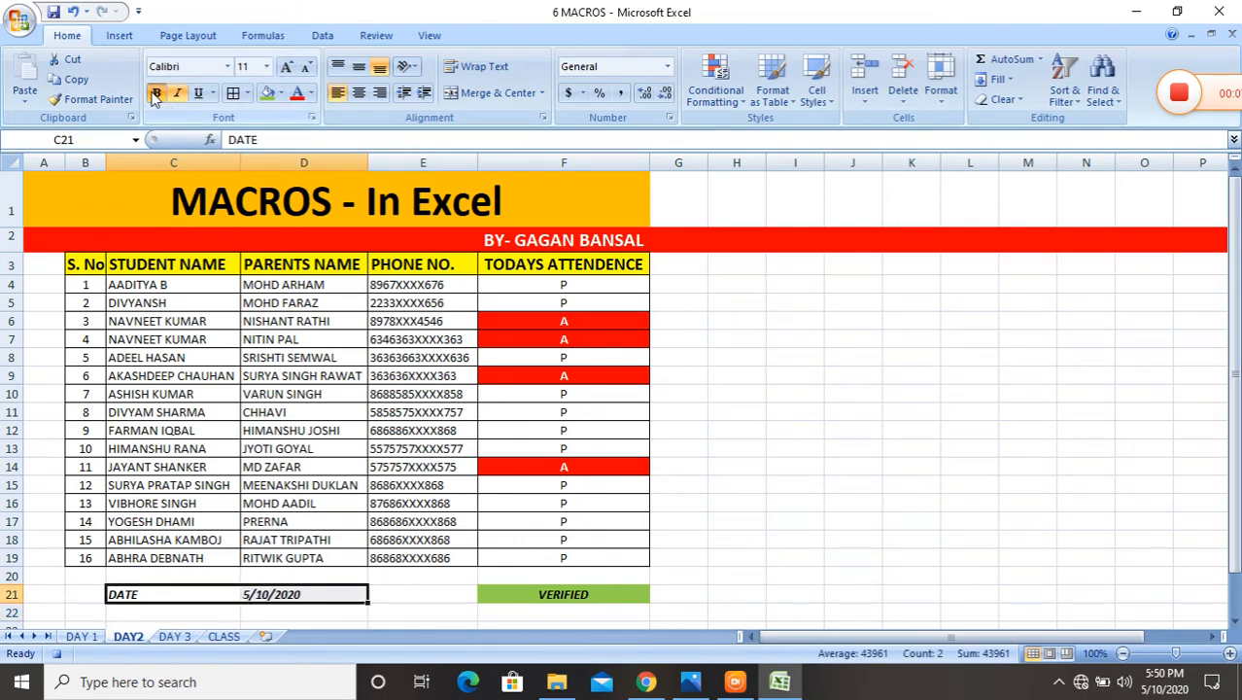
pyautogui.click(291, 65)
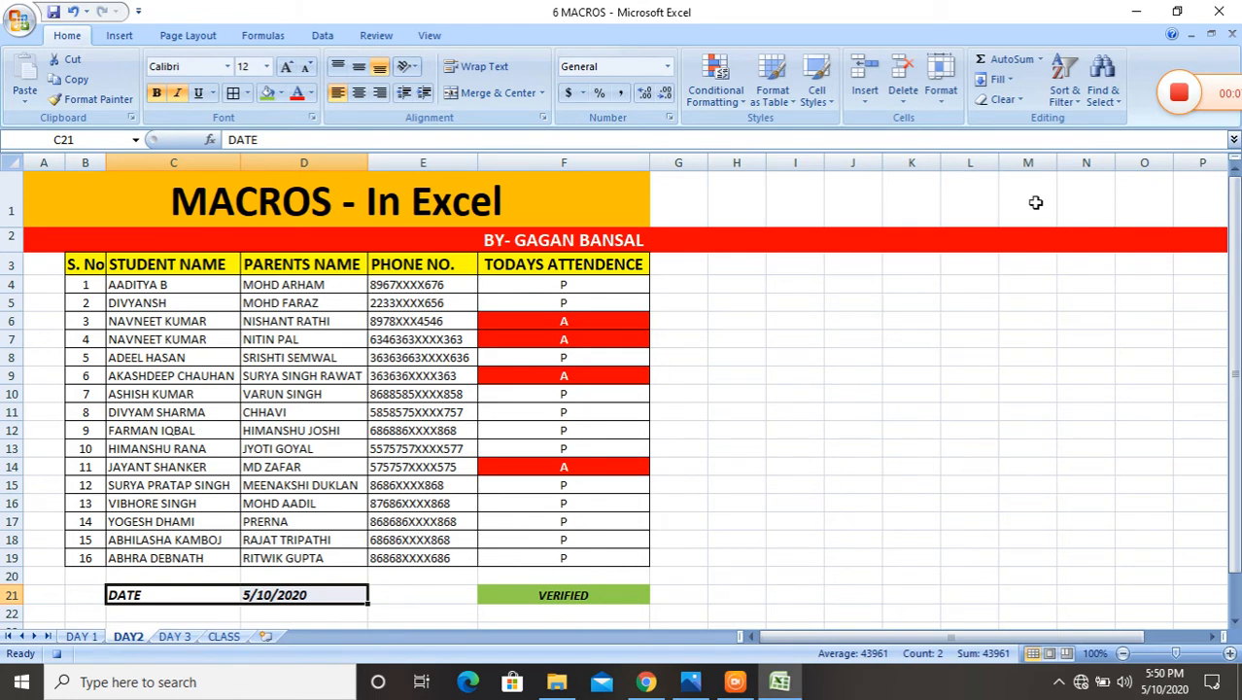
pyautogui.click(57, 655)
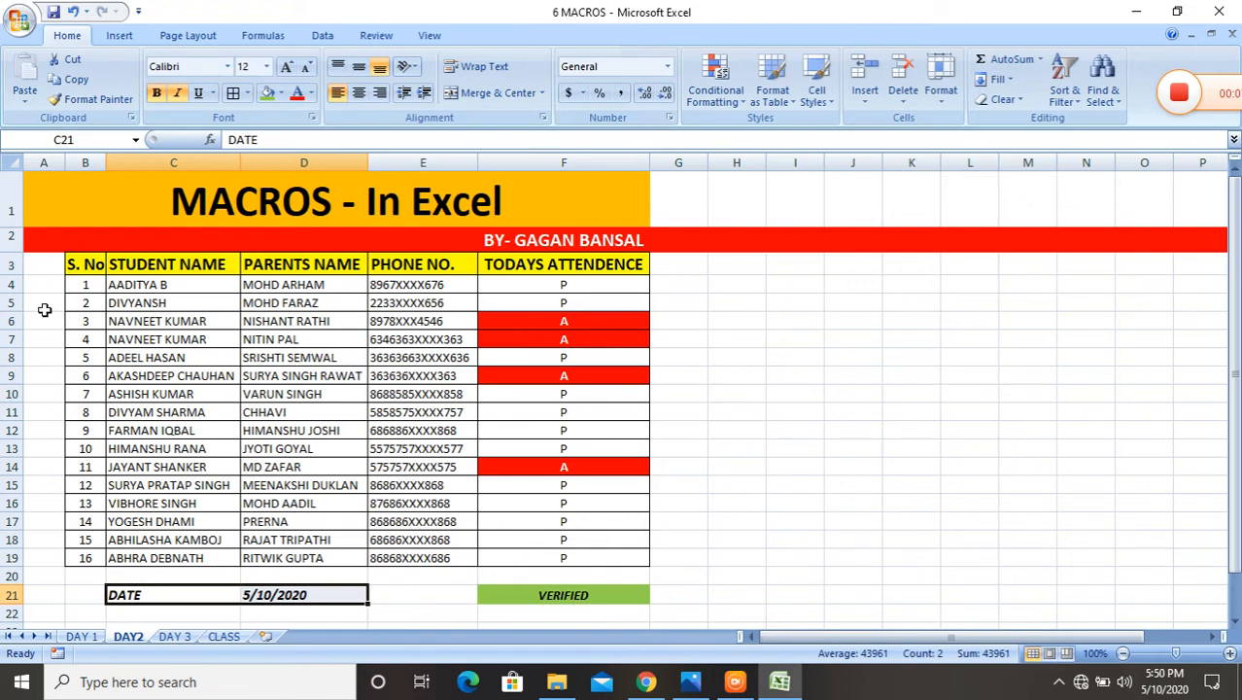
# Run the PERSONAL.XLSB!DAILYFILE macro on the DAY 3 sheet and compare the result with the DAY2 sheet
pyautogui.click(174, 637)
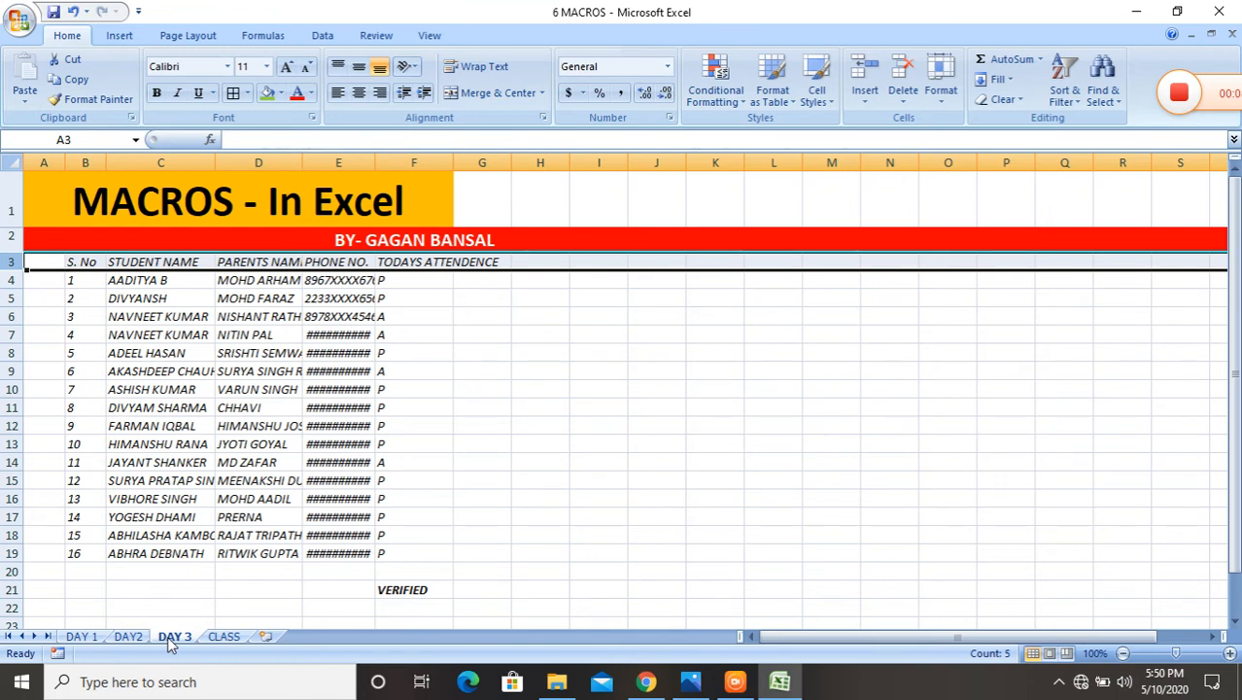
pyautogui.click(429, 36)
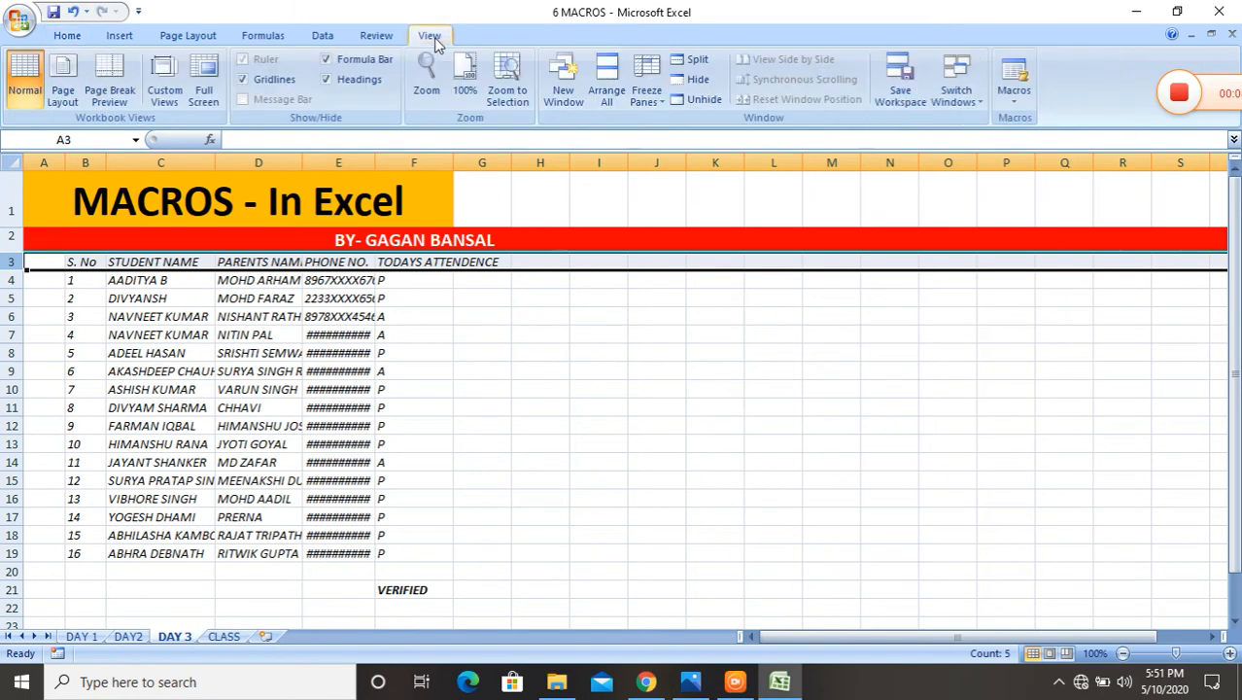
pyautogui.click(1014, 97)
pyautogui.click(1050, 121)
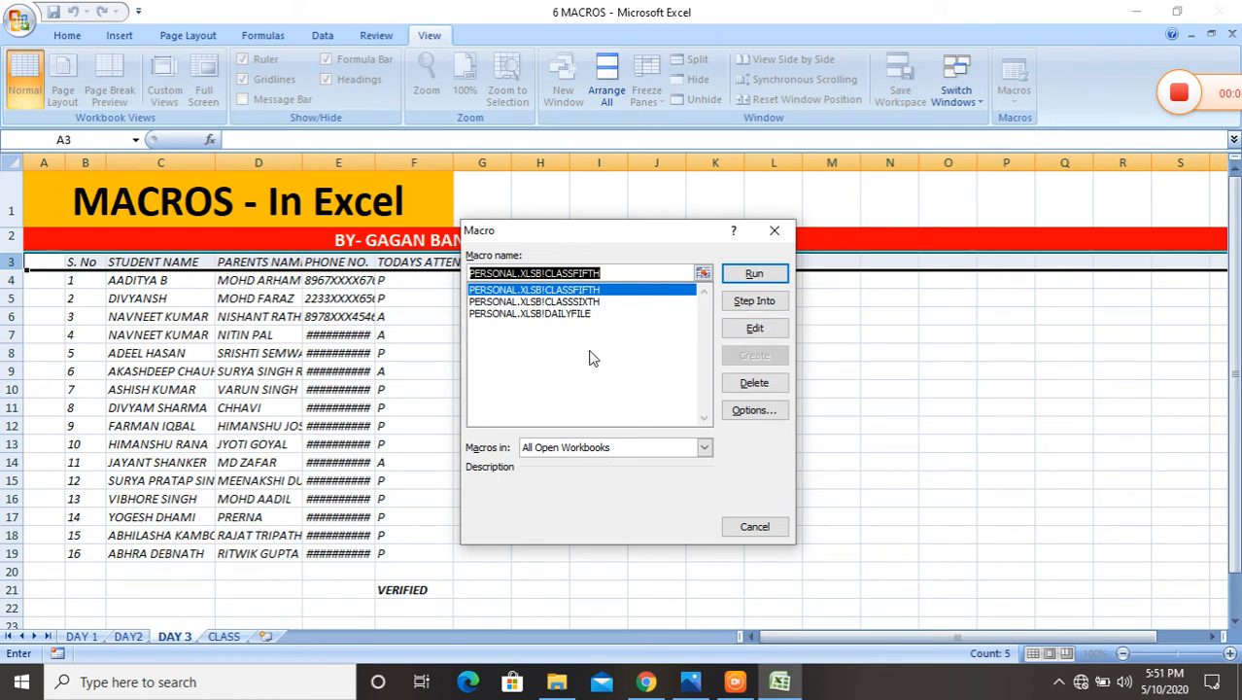
pyautogui.click(579, 314)
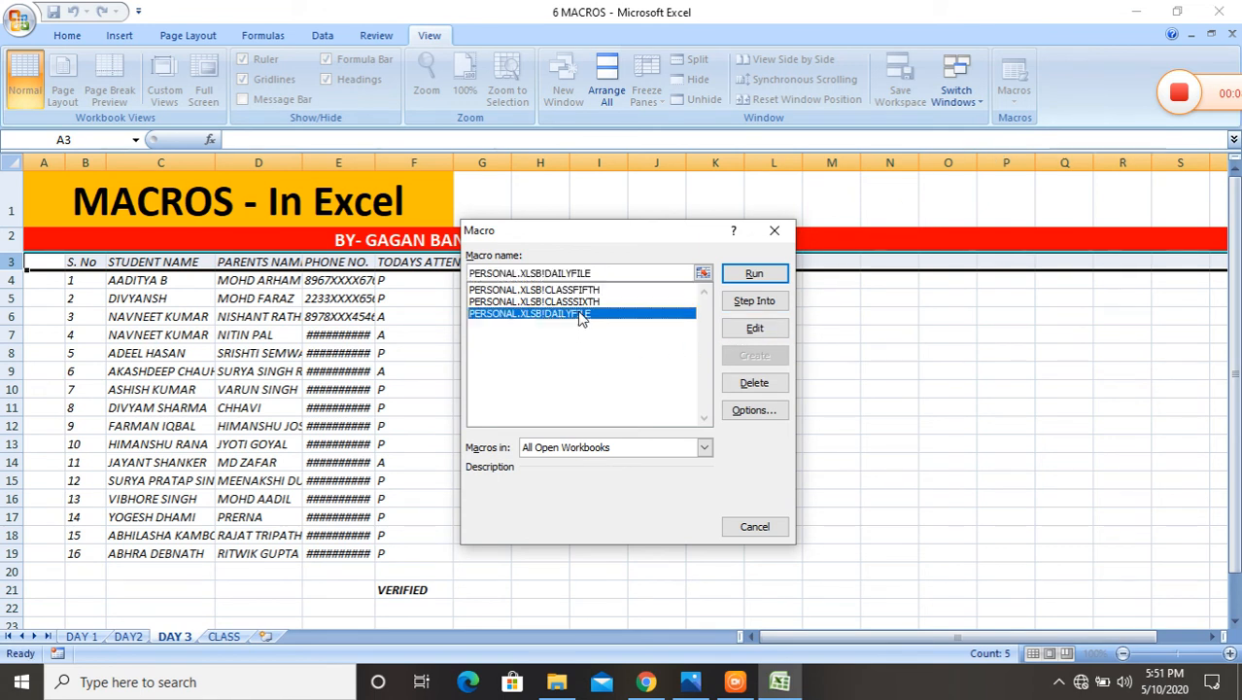
pyautogui.click(761, 275)
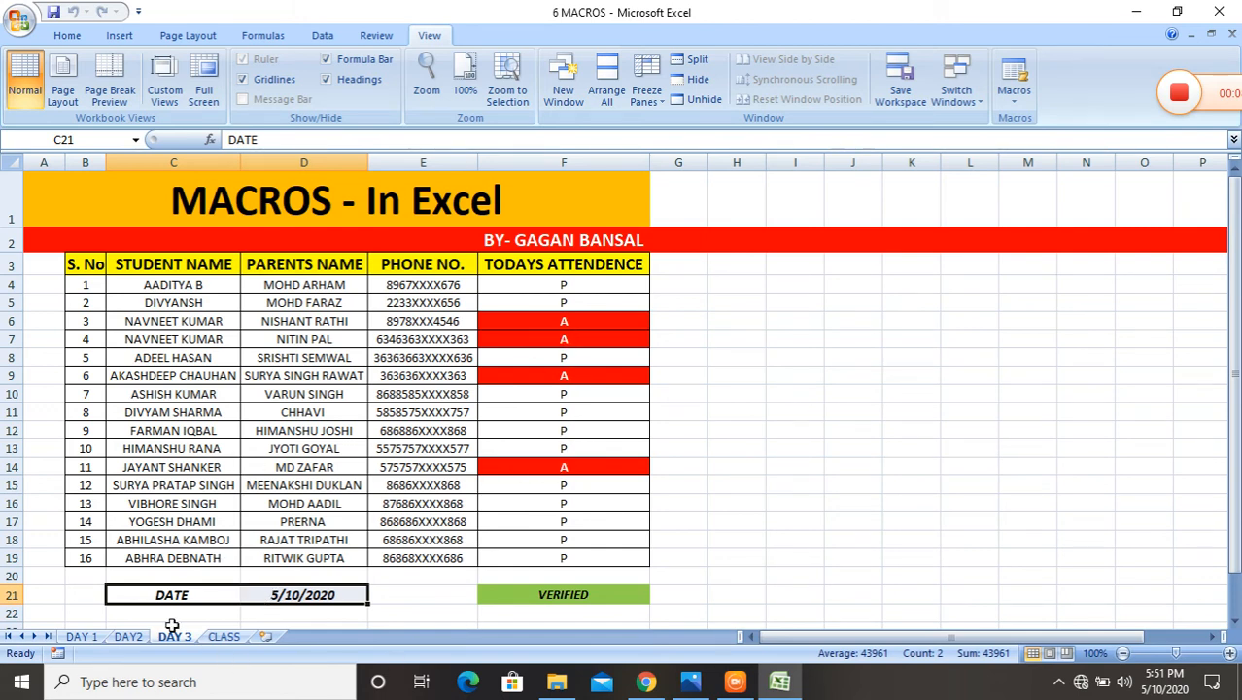
pyautogui.click(130, 636)
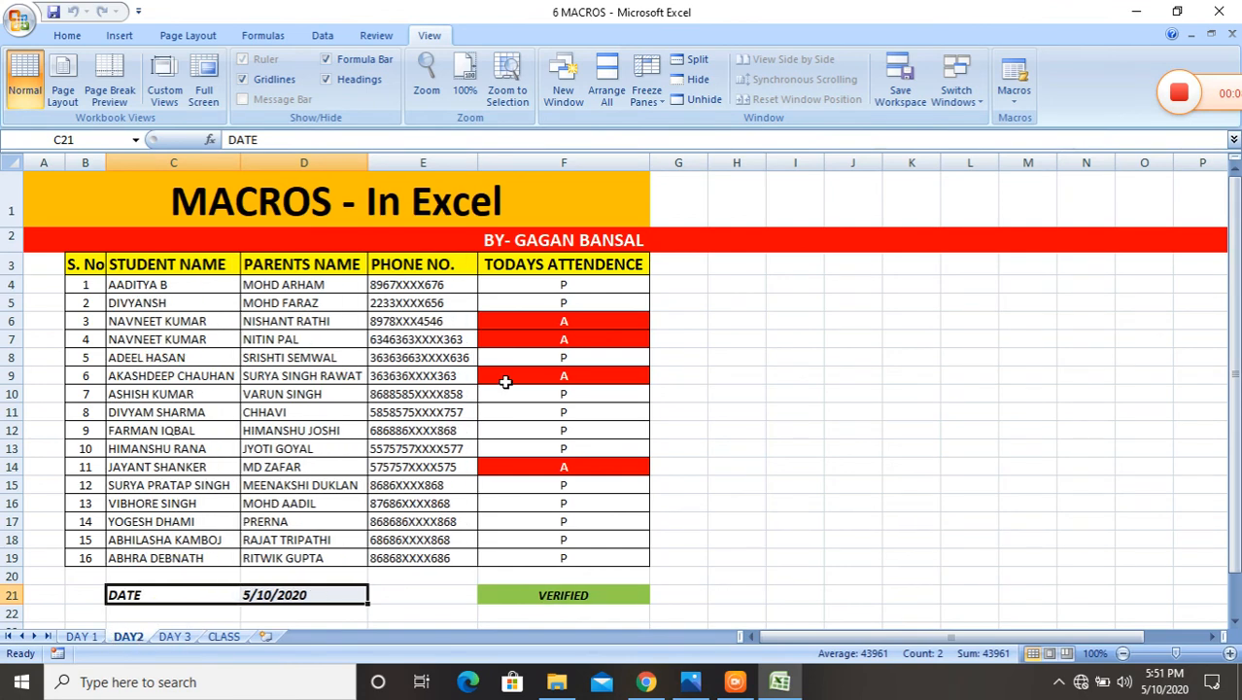
pyautogui.click(179, 636)
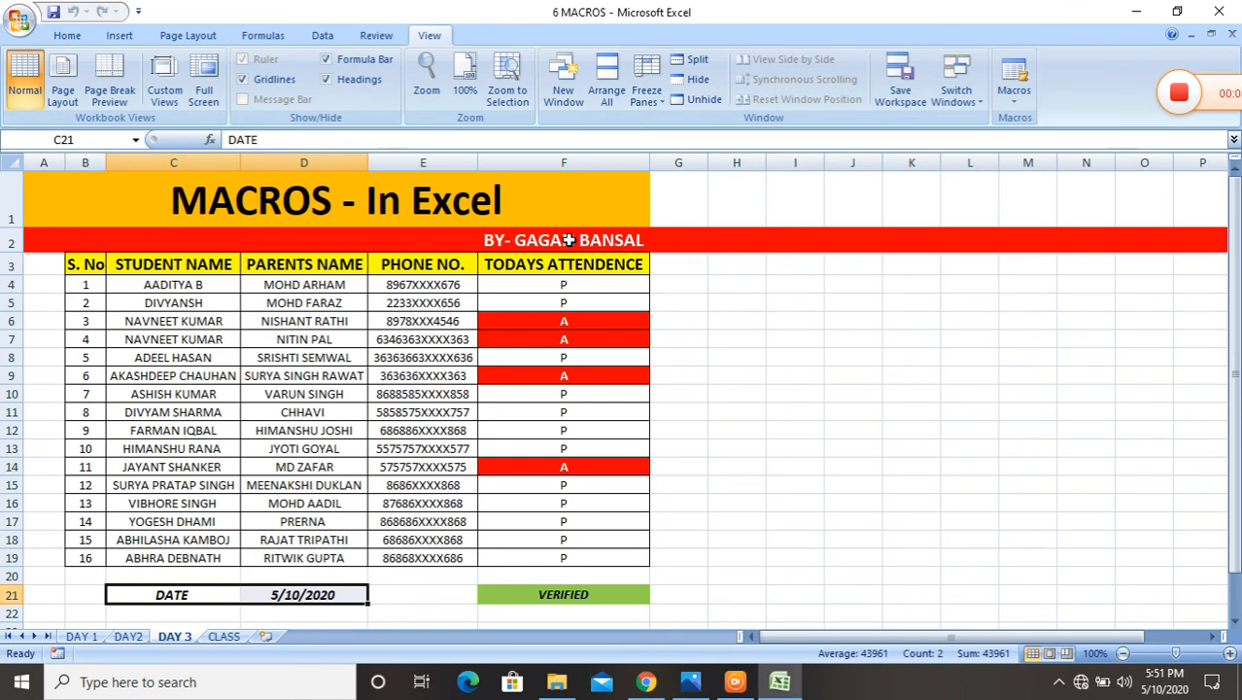